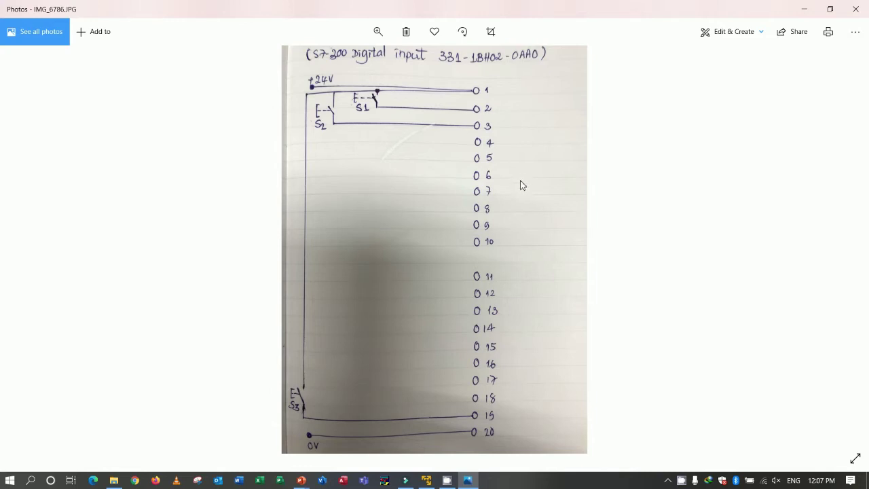
Switch from the wiring diagram in Photos to the Windows 7 desktop with the STEP 7 shortcuts.
click(428, 481)
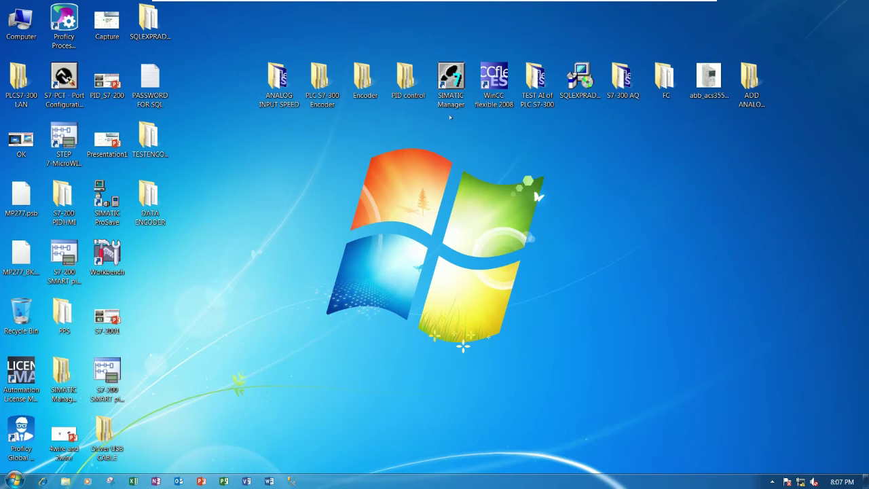
Launch SIMATIC Manager and open Hardware for station PLCS7-300 in project AI-S7-300.
click(451, 80)
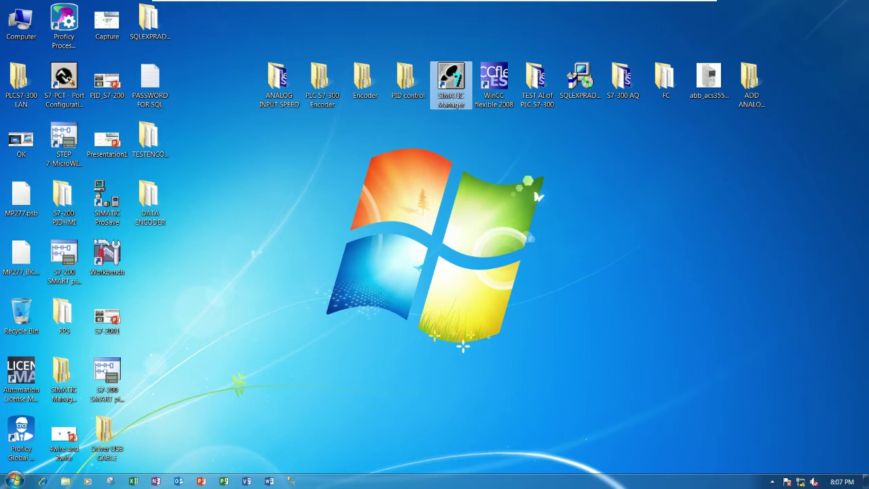
key(Return)
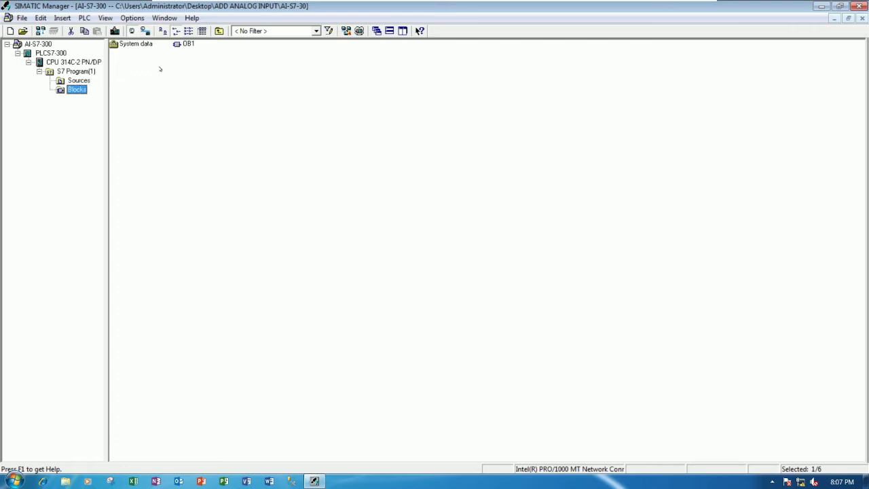
click(62, 53)
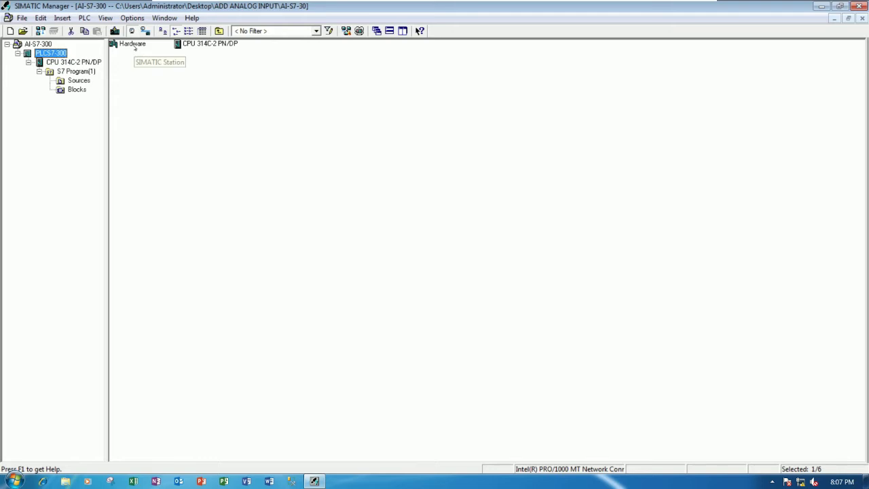
double_click(134, 45)
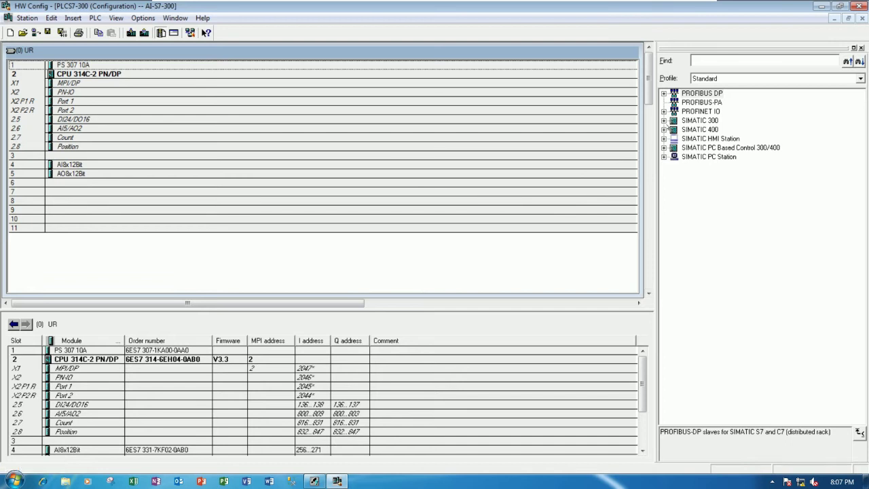
Expand SIMATIC 300 > SM-300 > DI-300 in the catalog and select SM 321 DI16xDC24V.
click(664, 121)
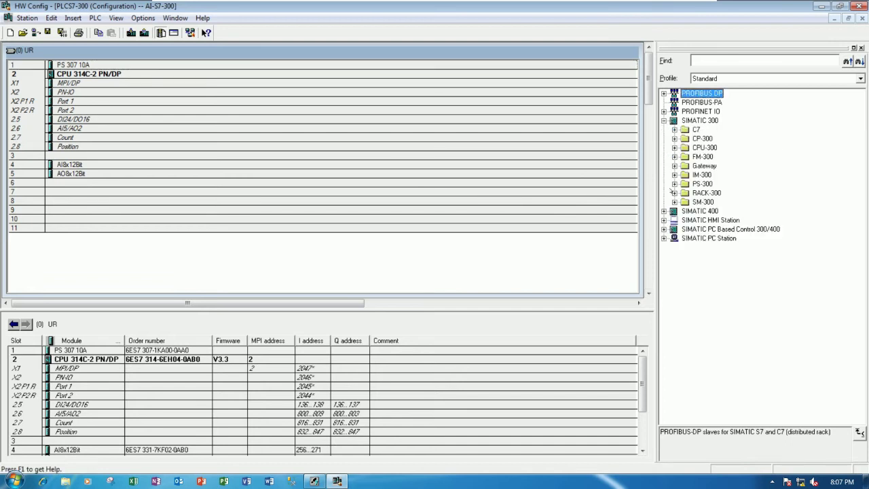
click(675, 202)
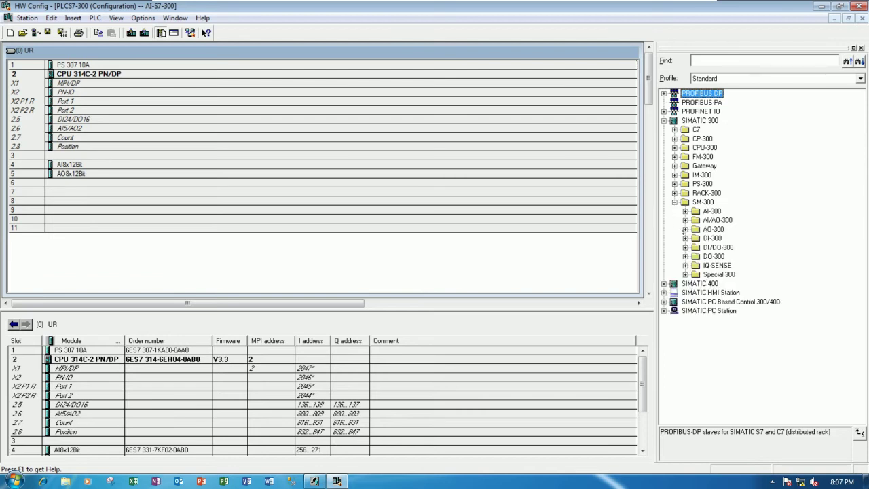
click(697, 238)
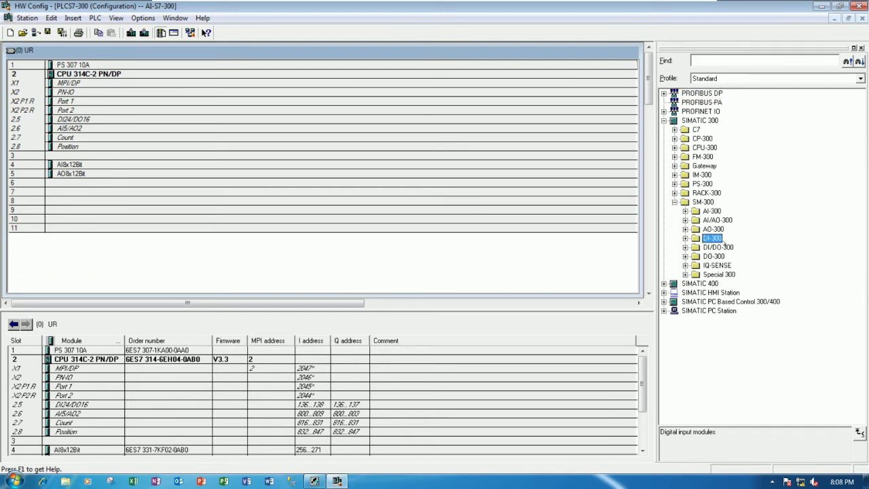
click(686, 239)
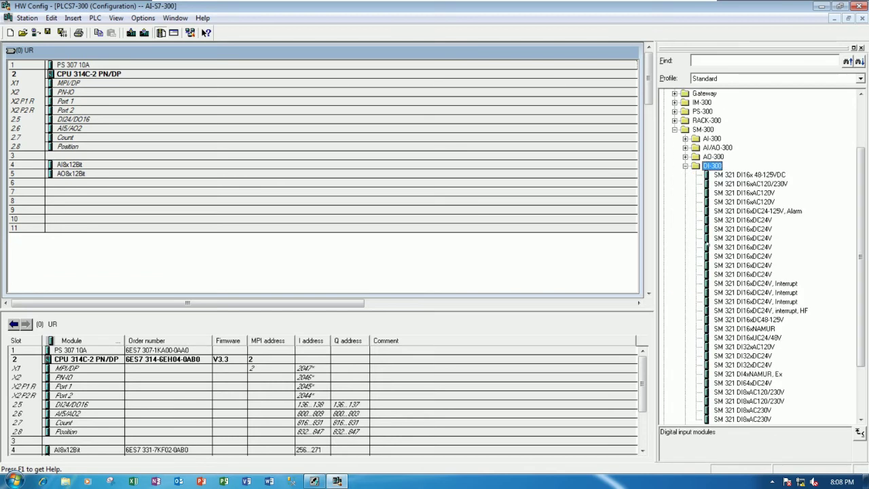
click(744, 265)
scroll(750, 268, down, 1)
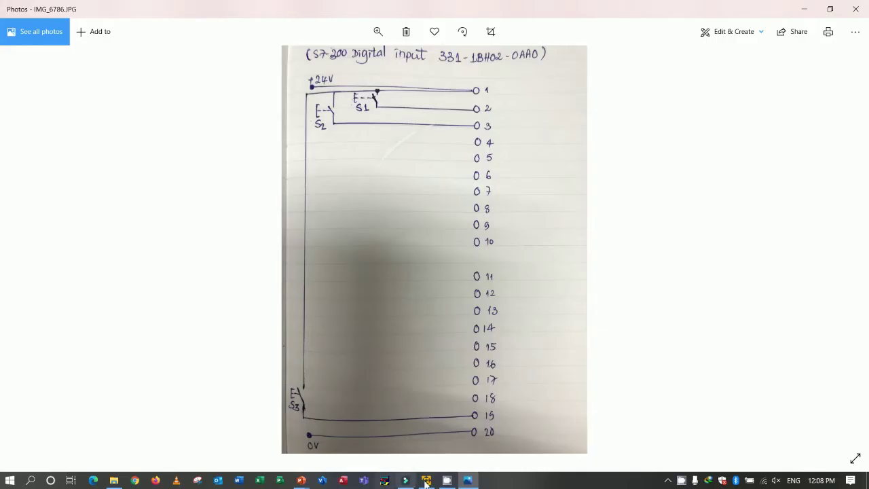
Check the module order number on the Photos wiring diagram, then return to HW Config.
mouse_move(301, 480)
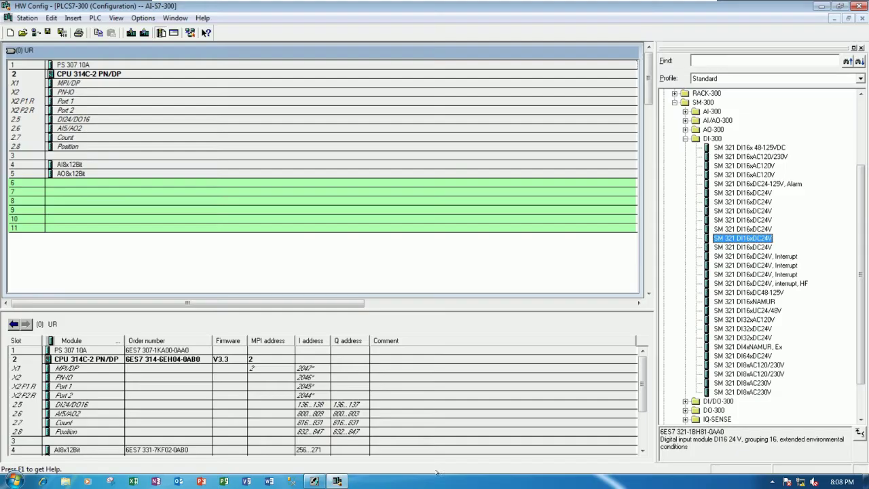
Compare the DI16xDC24V variants and settle on order number 6ES7 321-1BH02-0AA0.
click(742, 221)
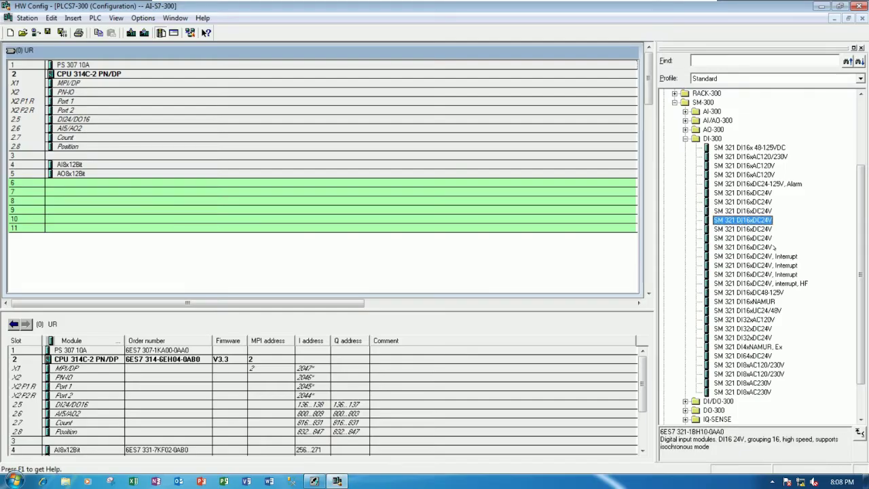
key(Down)
key(Down)
key(Down)
key(Down)
key(Down)
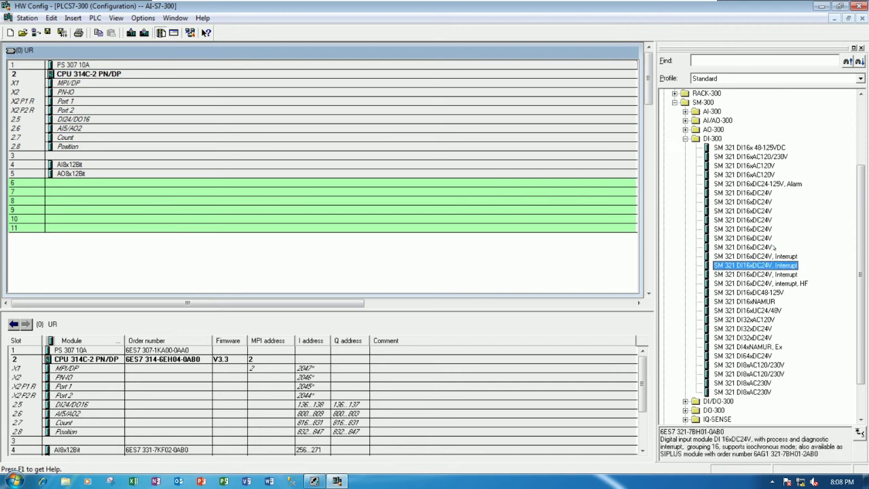
key(Down)
key(Down)
key(Up)
key(Up)
key(Up)
key(Up)
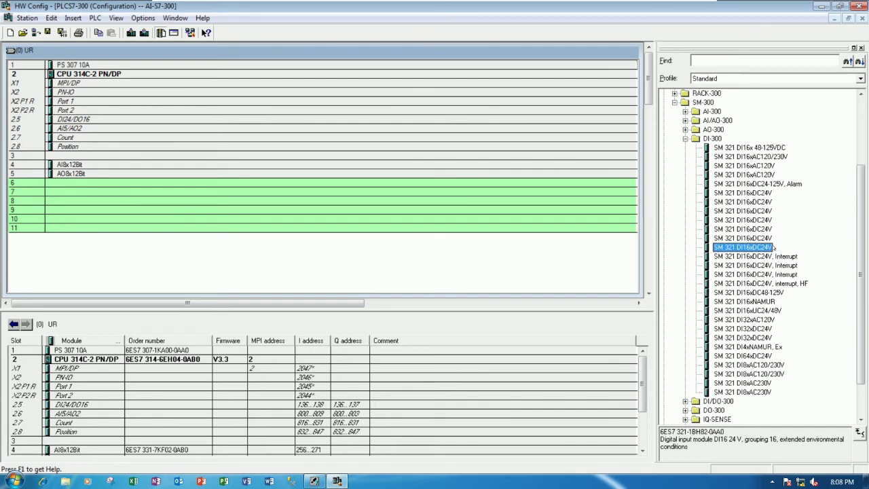
key(Up)
key(Up)
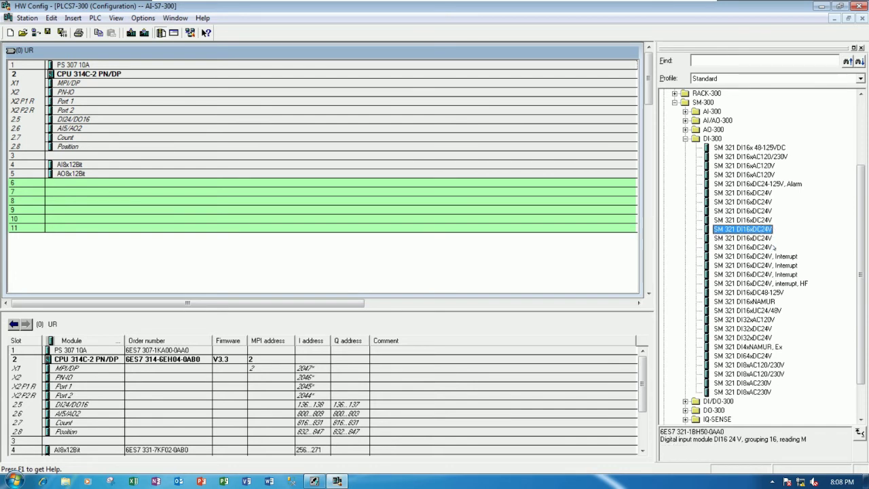
key(Up)
key(Up)
key(Up)
key(Down)
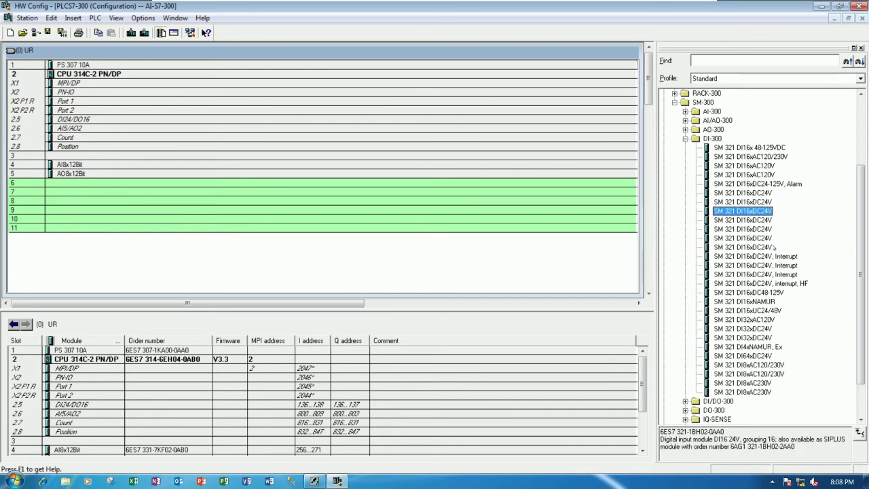
drag(726, 432, 659, 432)
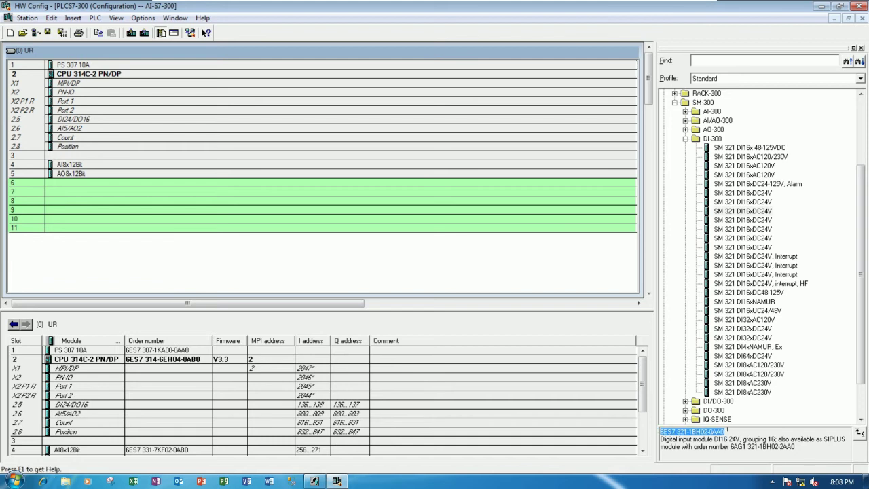
click(727, 431)
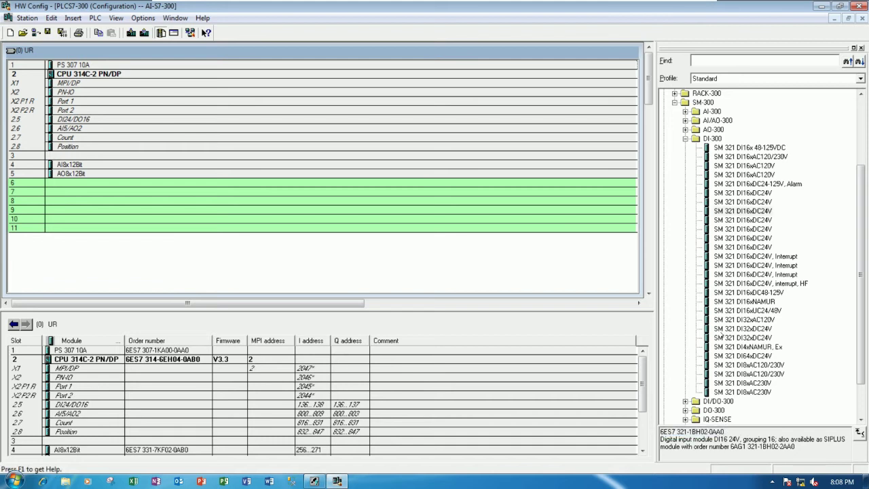
Place the DI16xDC24V module into rack slot 6 and verify its input addresses 8...9.
drag(743, 211, 79, 184)
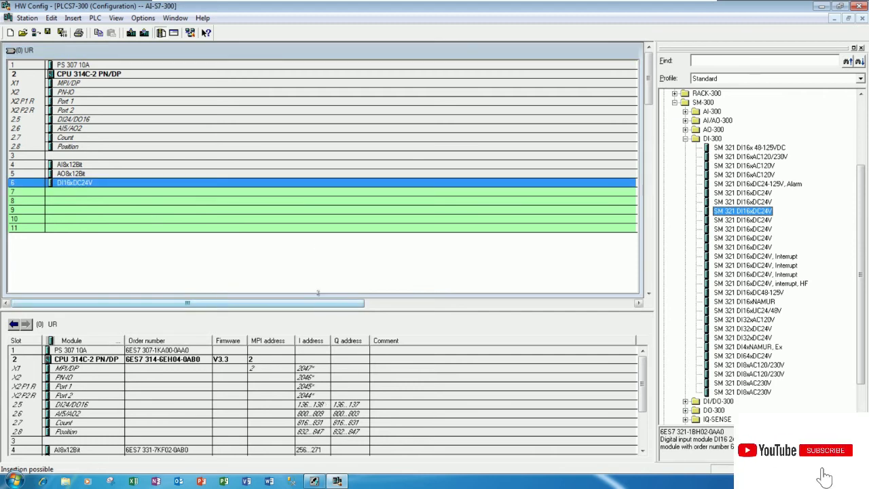
drag(319, 294, 319, 275)
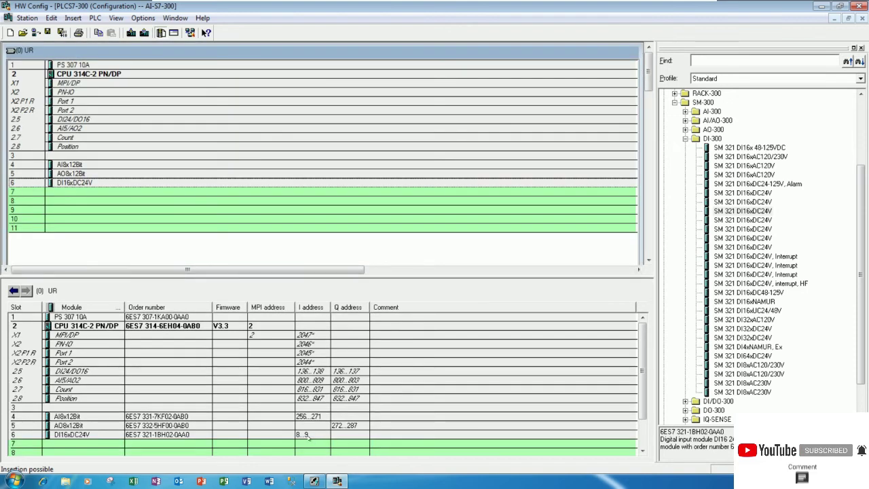
click(310, 437)
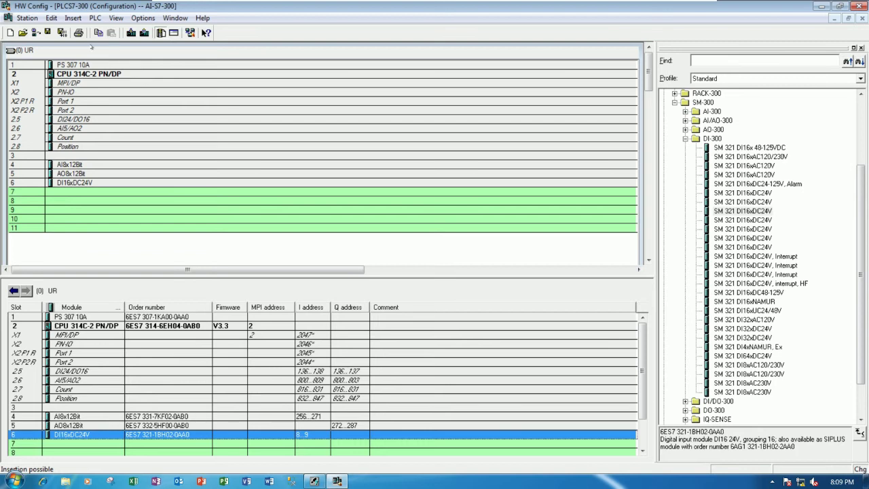
Save and compile the configuration and start downloading it to CPU 314C-2 PN/DP.
click(62, 32)
click(131, 33)
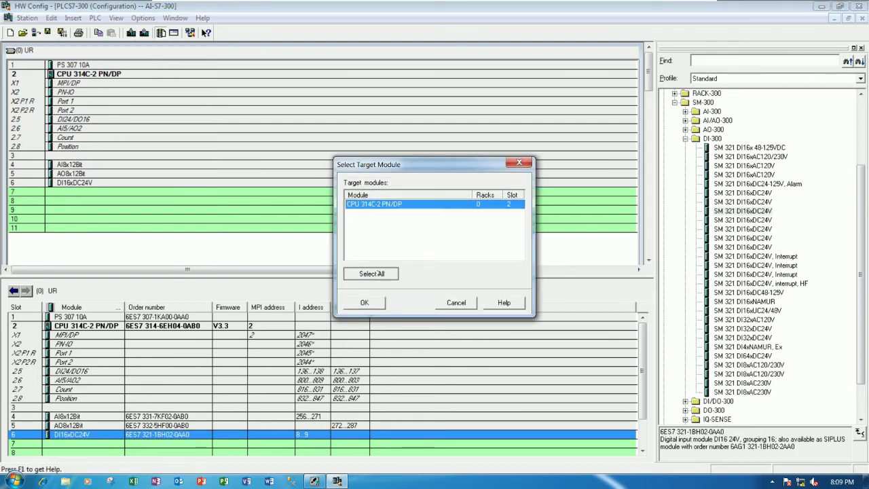
click(365, 303)
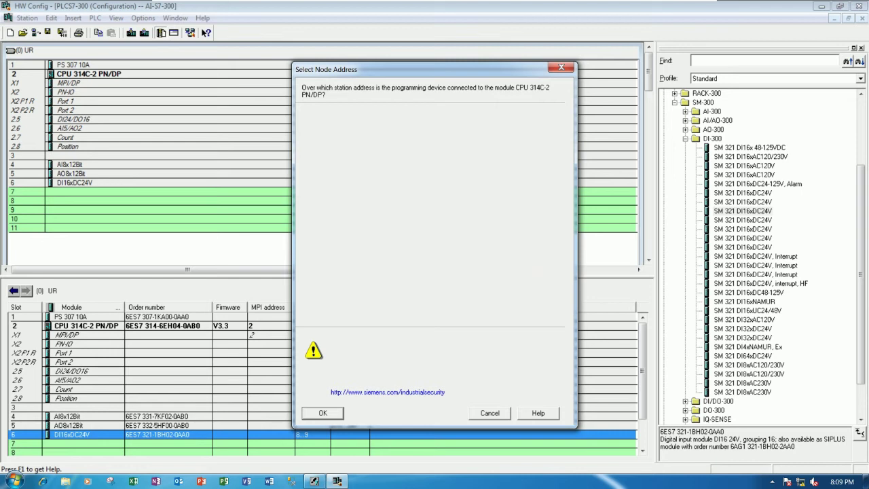
key(super+r)
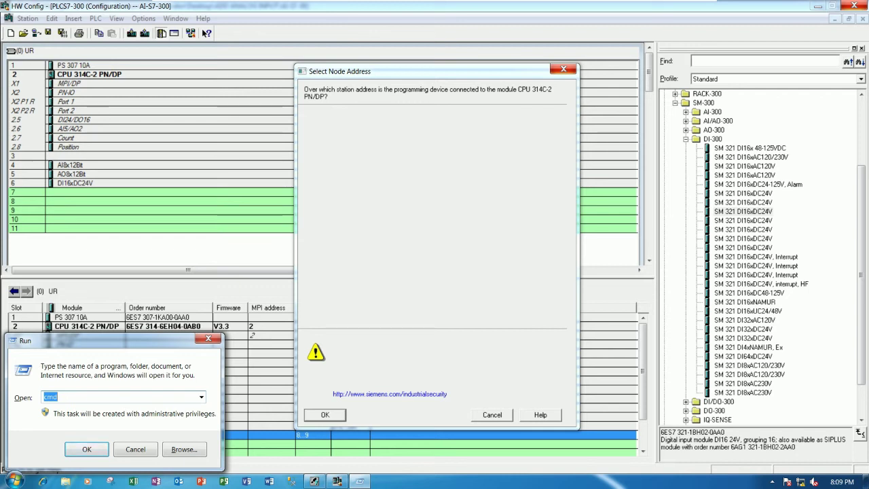
Ping 192.168.0.1 from Command Prompt, get 4 of 4 replies, then search for accessible nodes.
key(Return)
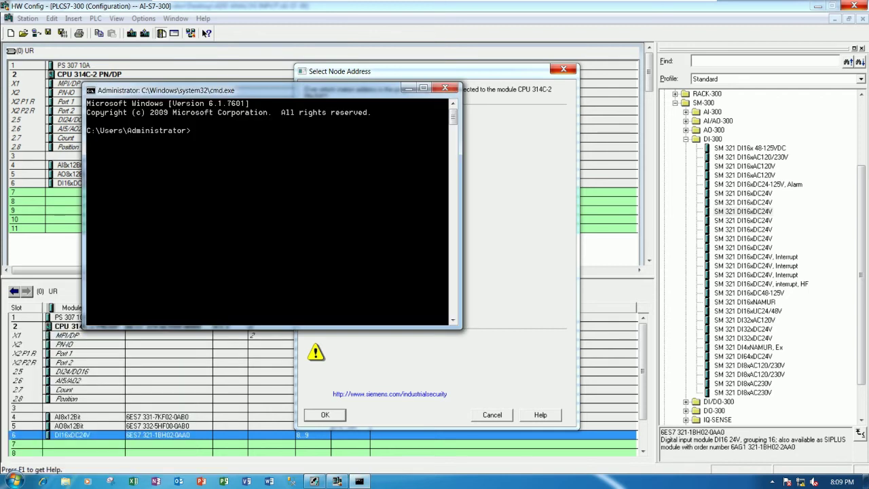
text(ping 192.168.)
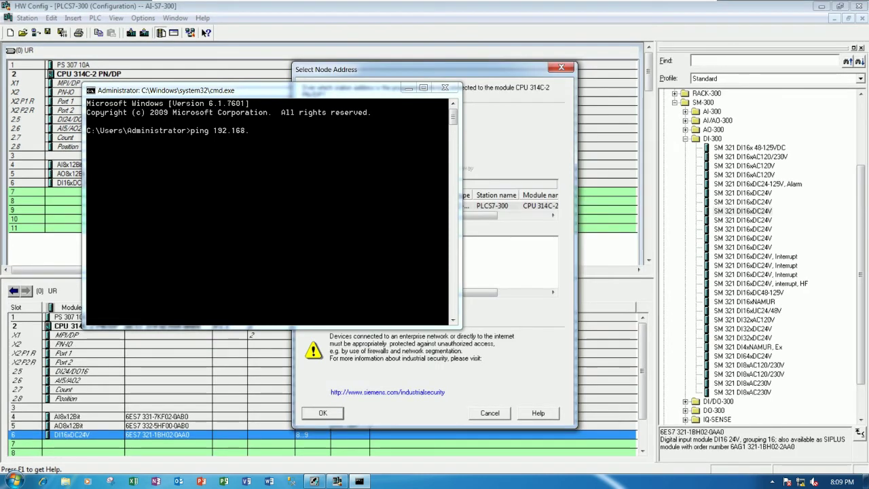
click(491, 271)
key(Return)
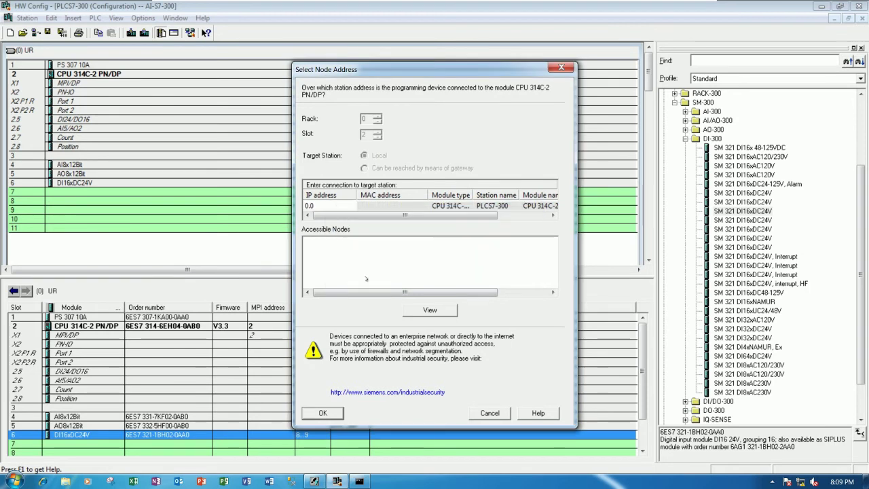
click(359, 481)
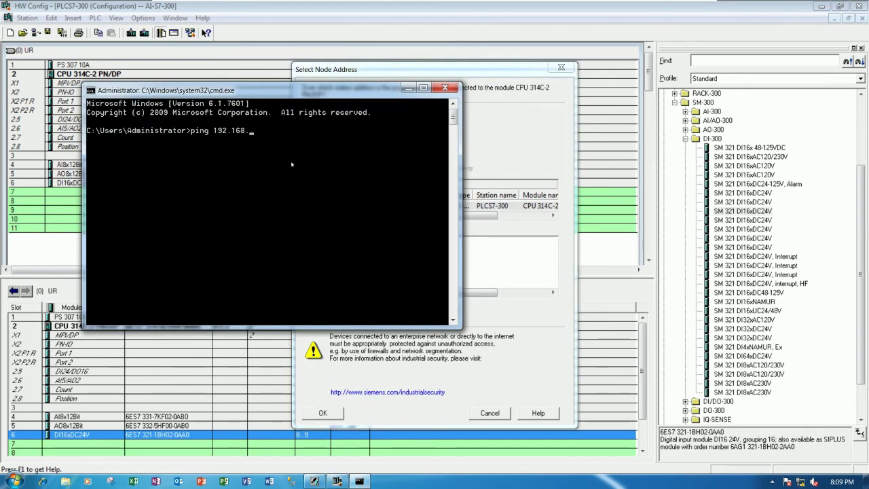
text(0.1)
key(Return)
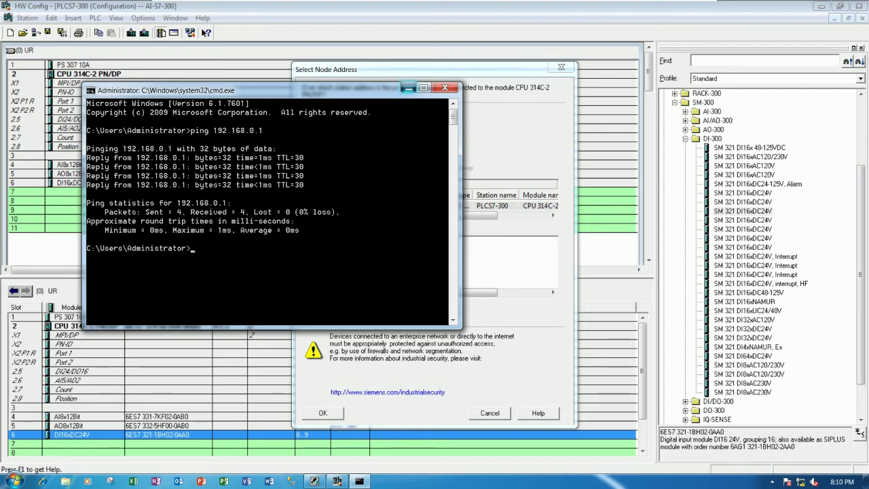
click(408, 88)
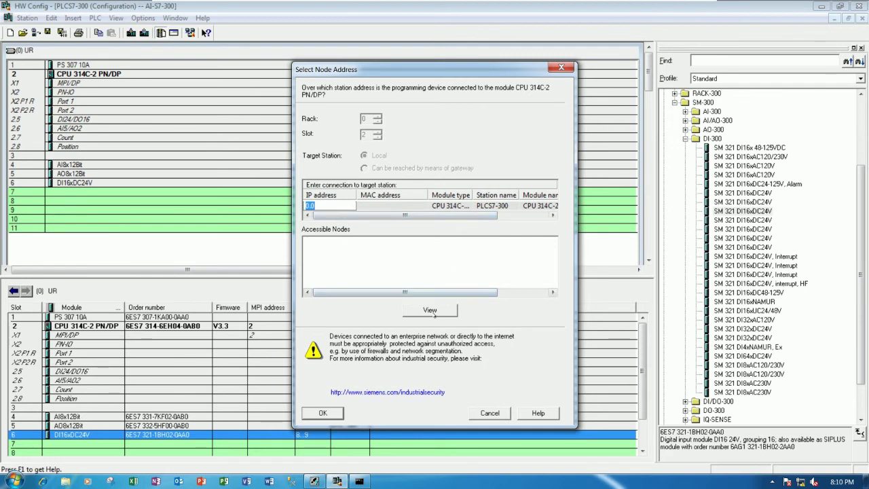
click(427, 307)
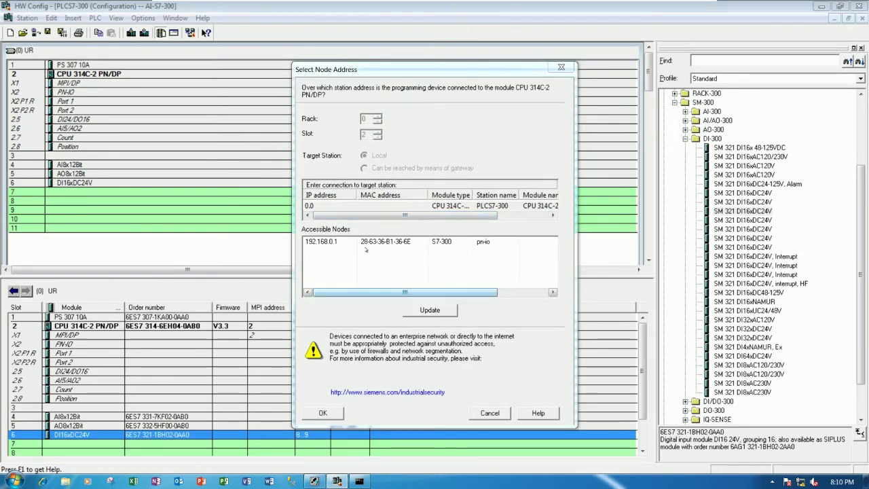
Choose the accessible node 192.168.0.1 as the download target and start the download.
click(348, 243)
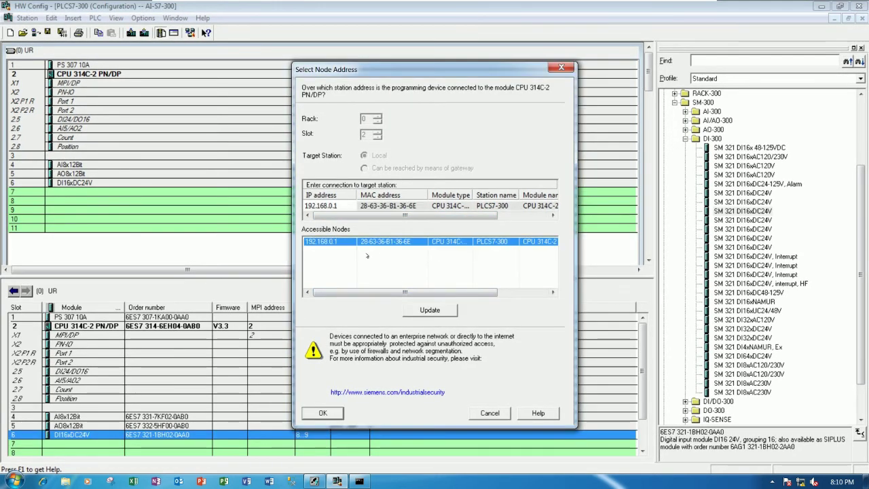
click(359, 481)
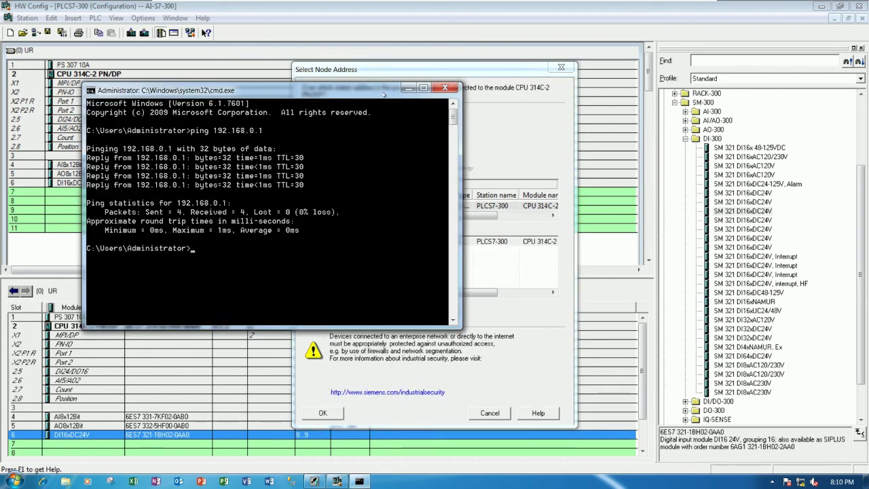
click(409, 87)
click(323, 413)
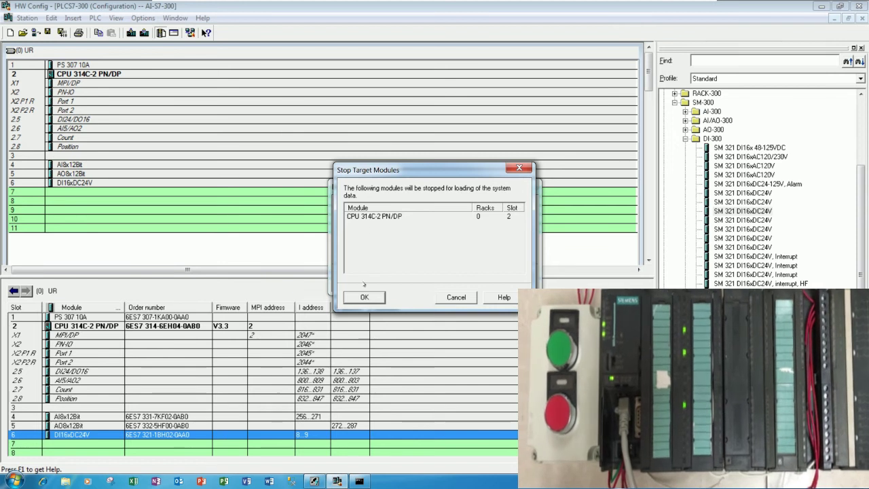
Let CPU 314C-2 PN/DP stop for loading, then restart it after the download.
click(364, 298)
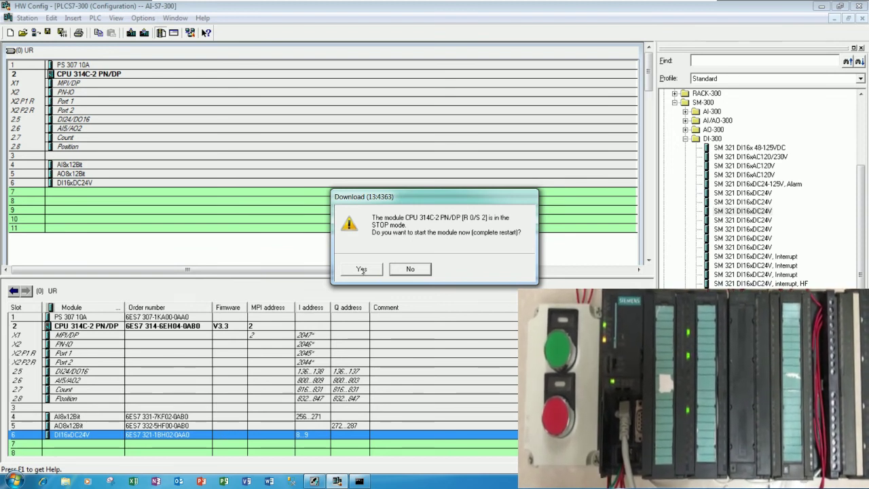
click(362, 270)
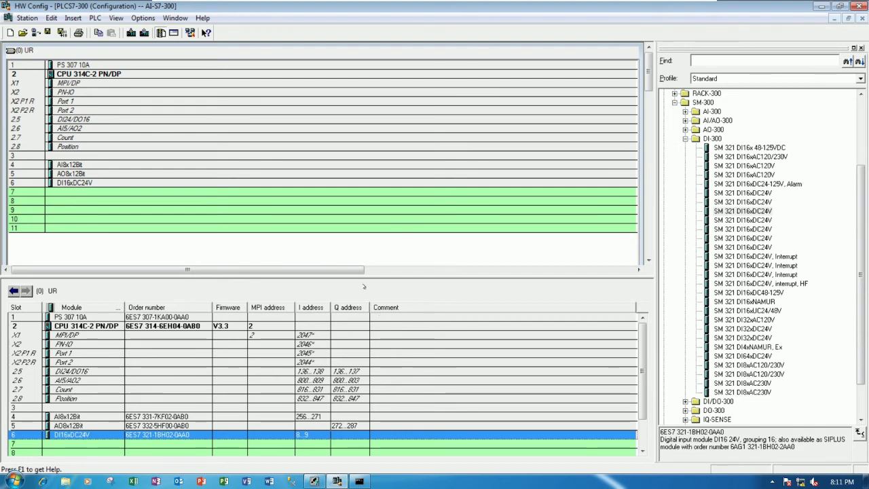
Select the S7 program's Blocks and open a Monitor/Modify Variables table.
click(822, 6)
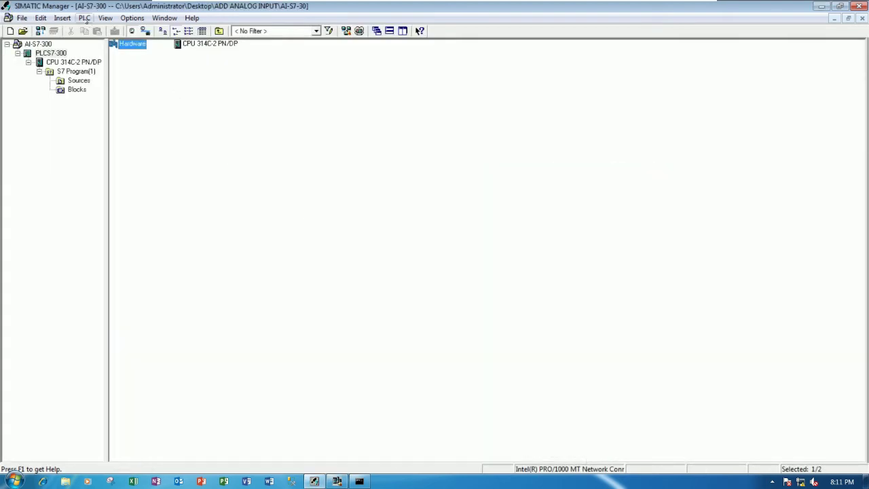
click(83, 18)
click(388, 160)
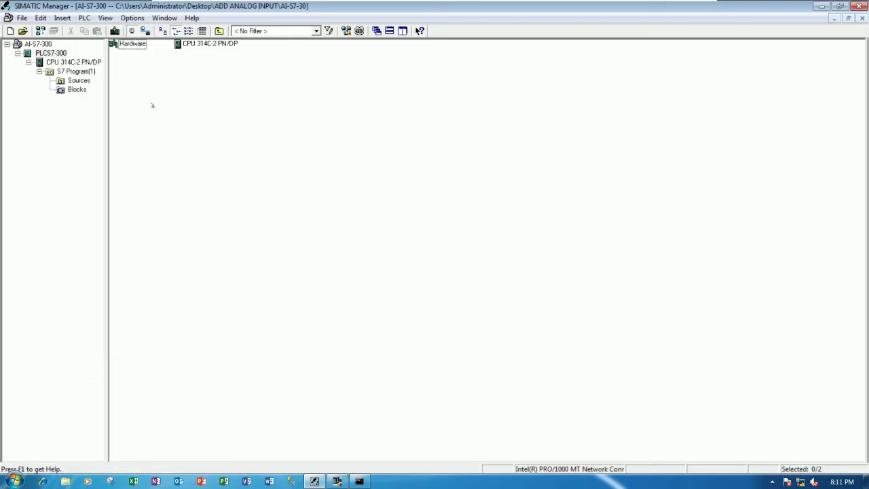
click(77, 89)
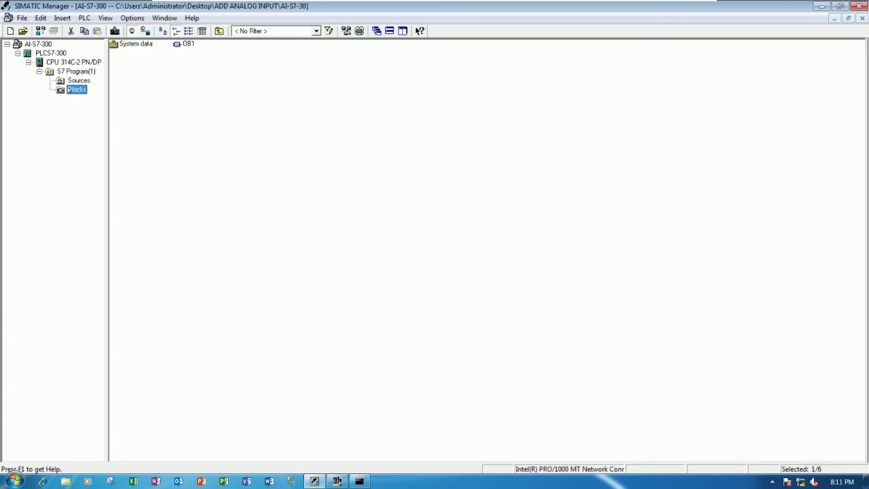
click(84, 17)
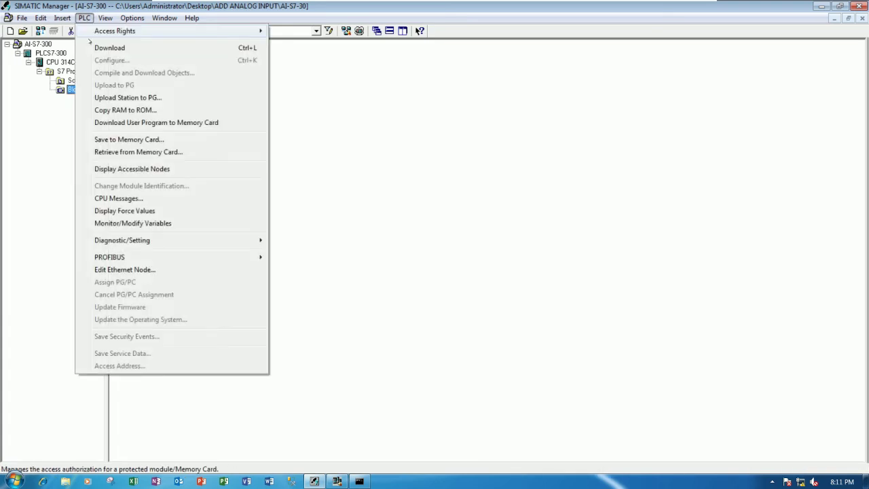
click(165, 223)
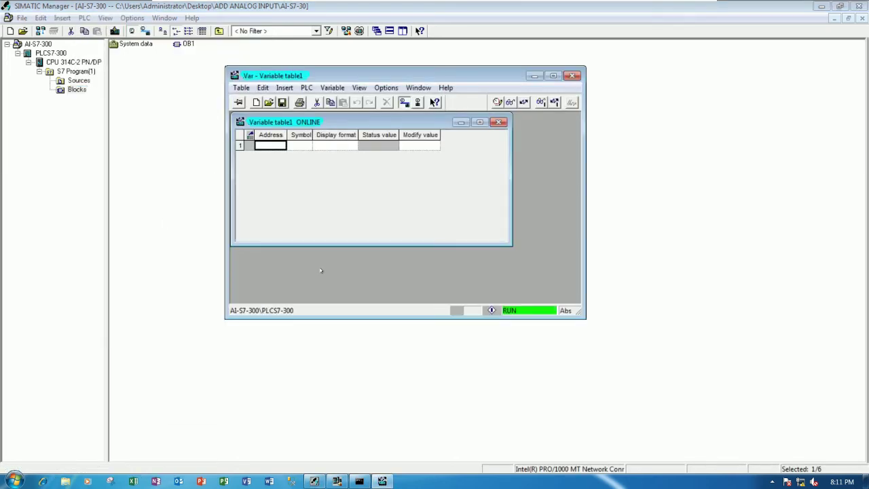
click(337, 481)
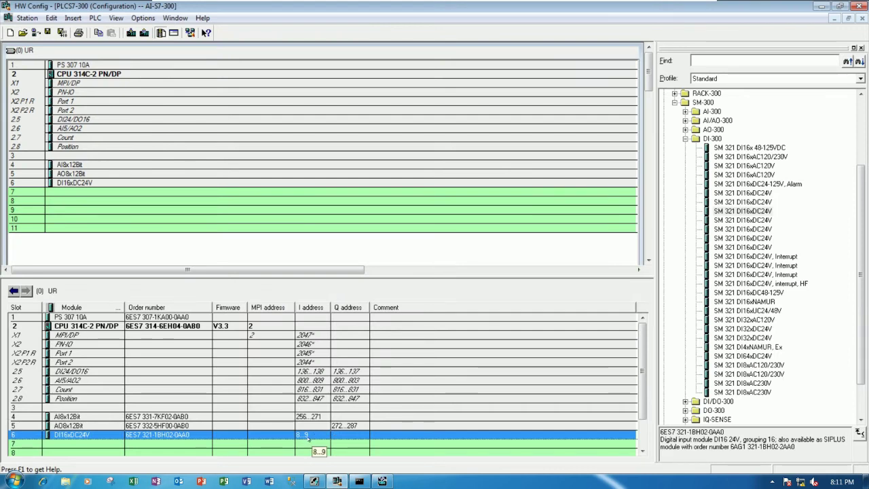
click(382, 481)
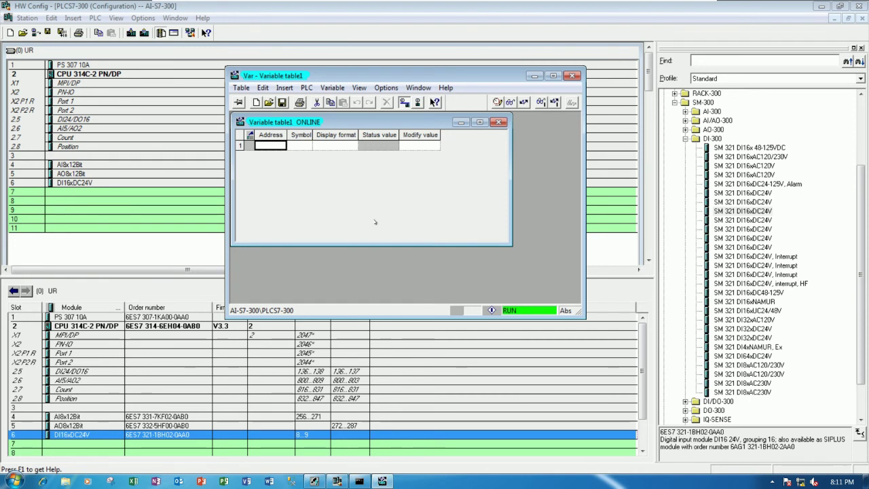
Enter inputs I 8.0 and I 8.1 into the variable table.
text(I    )
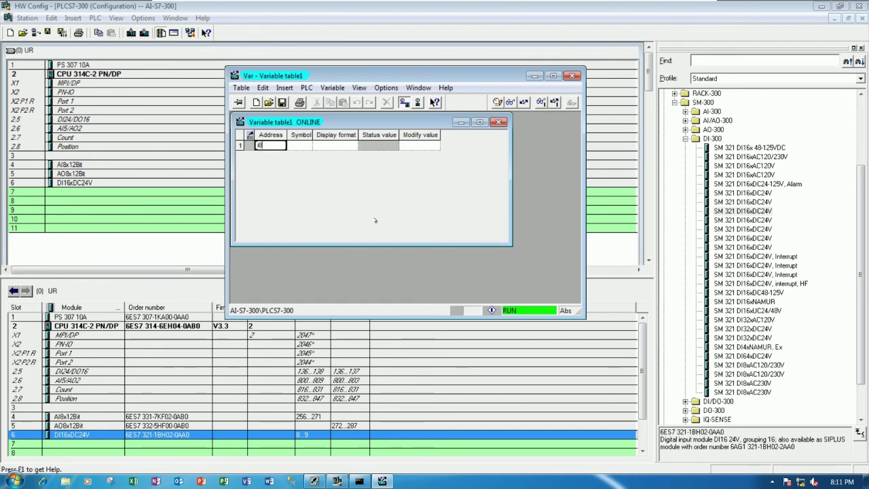
text(8.0)
key(Return)
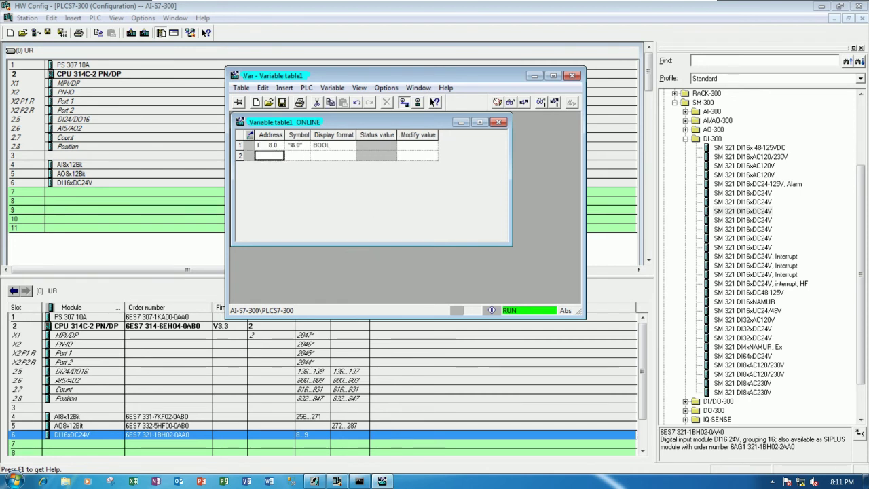
text(I8.1)
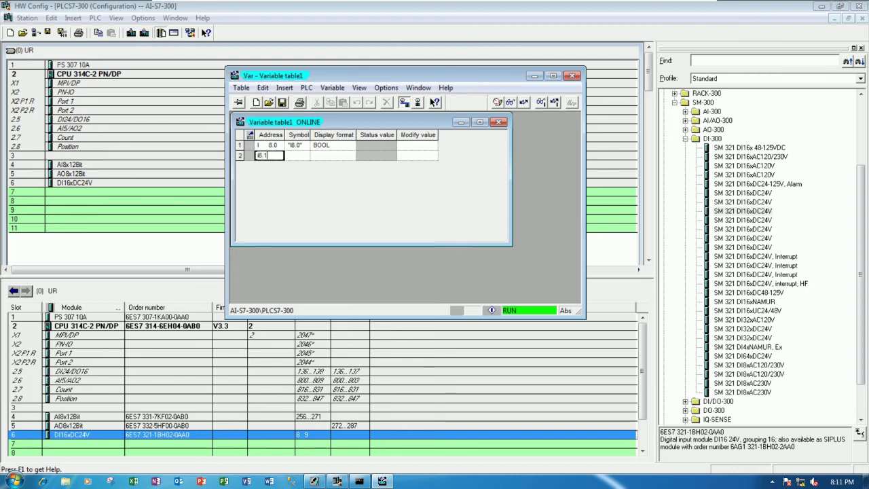
key(Return)
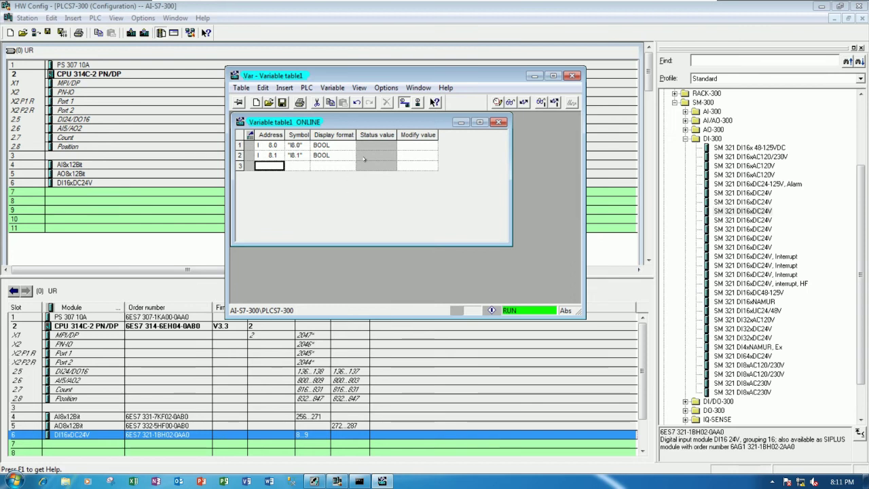
Enlarge the table window, zoom in twice, and monitor the inputs online.
drag(512, 245, 552, 289)
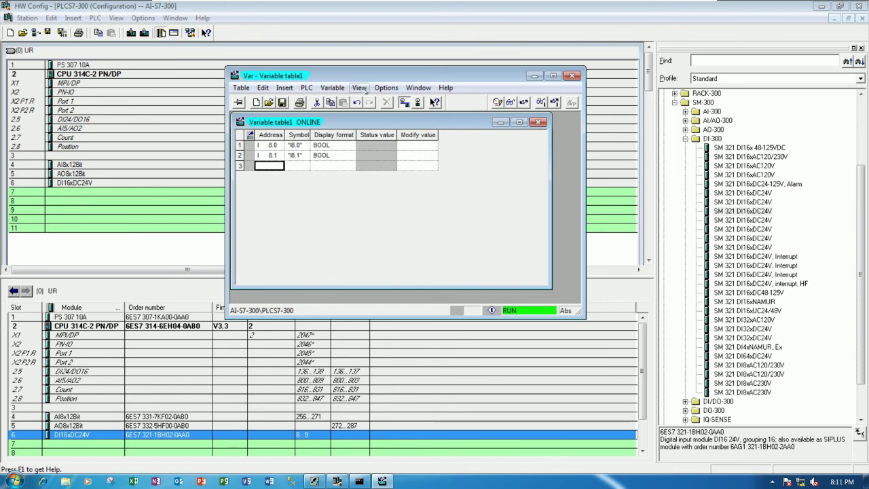
click(364, 89)
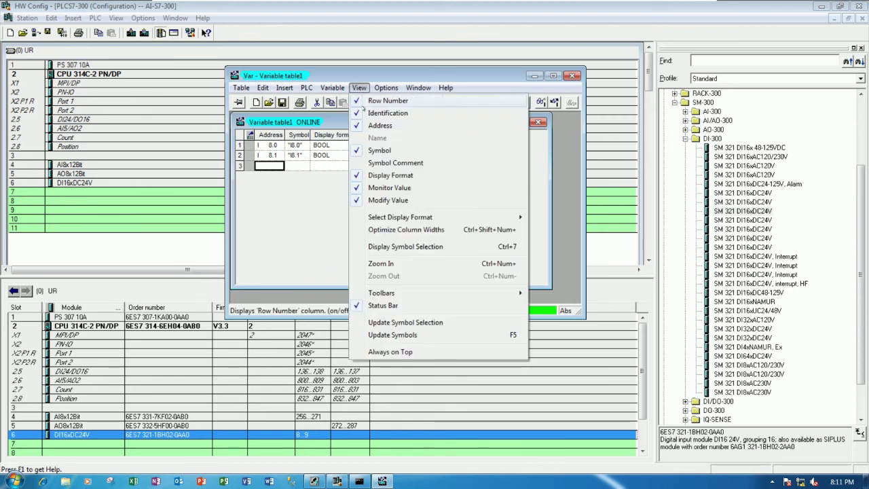
click(401, 263)
click(359, 87)
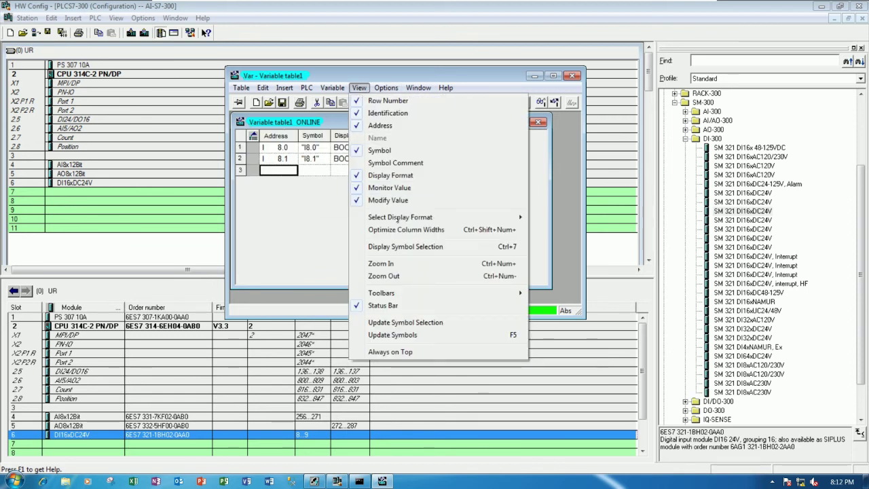
click(398, 265)
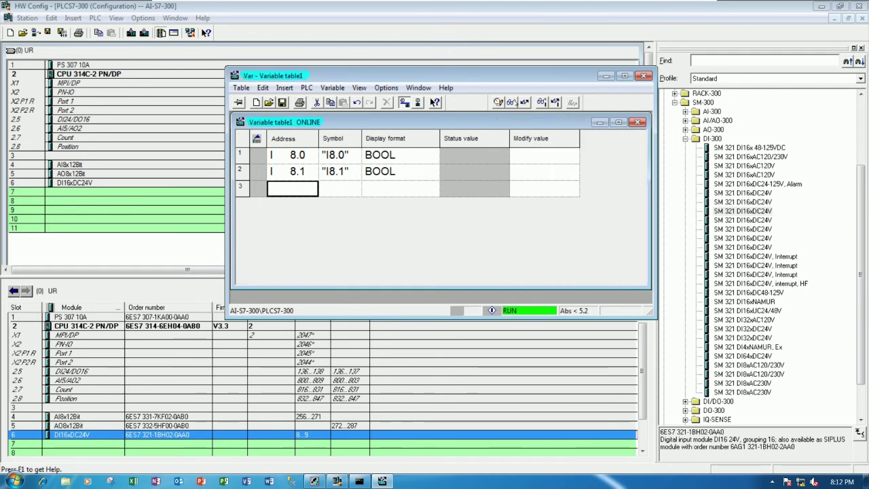
key(ctrl+F7)
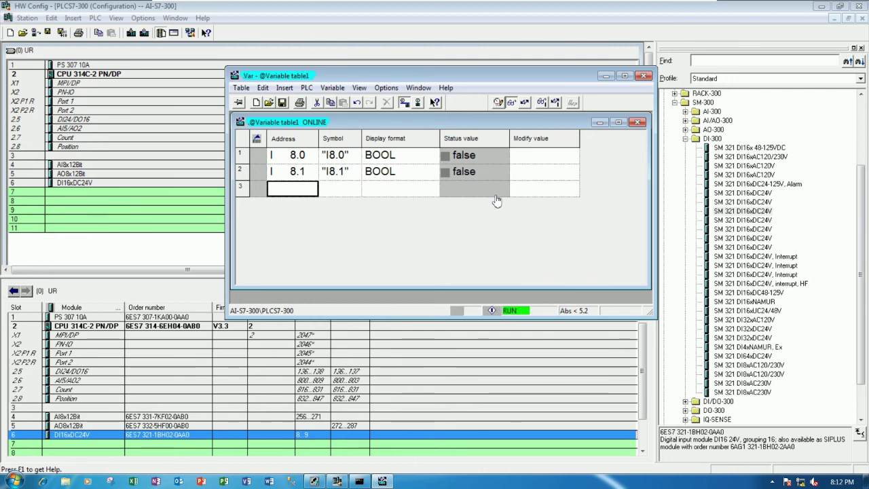
Hide the variable table to reveal HW Config with the slot-6 DI16xDC24V module.
click(606, 76)
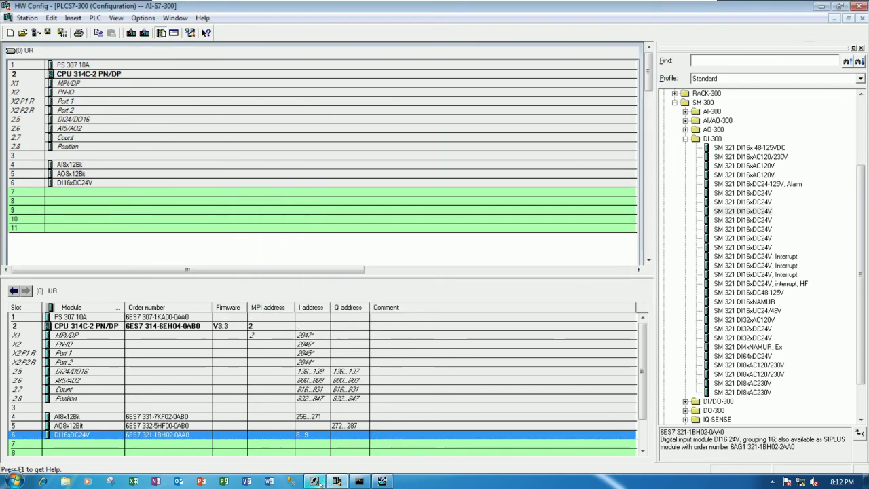
In OB1 Network 1, build a rung: normally-closed contact, normally-open contact, coil, plus a parallel branch contact.
click(314, 481)
click(187, 44)
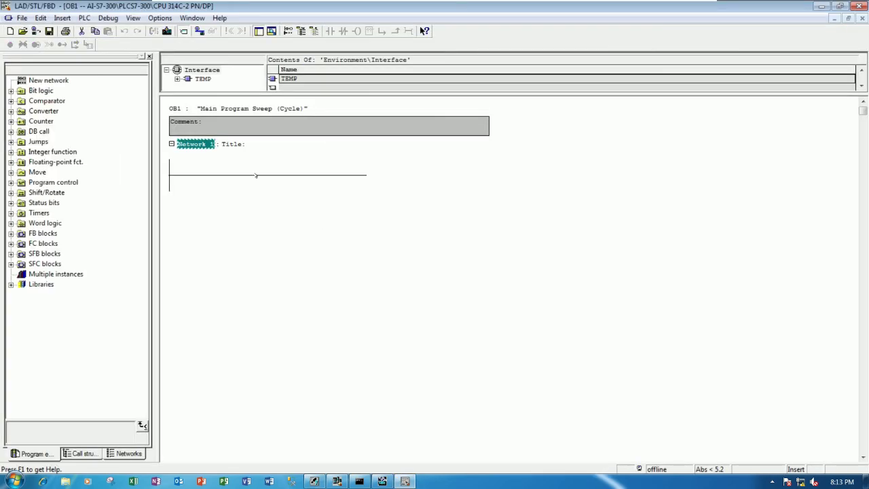
click(256, 176)
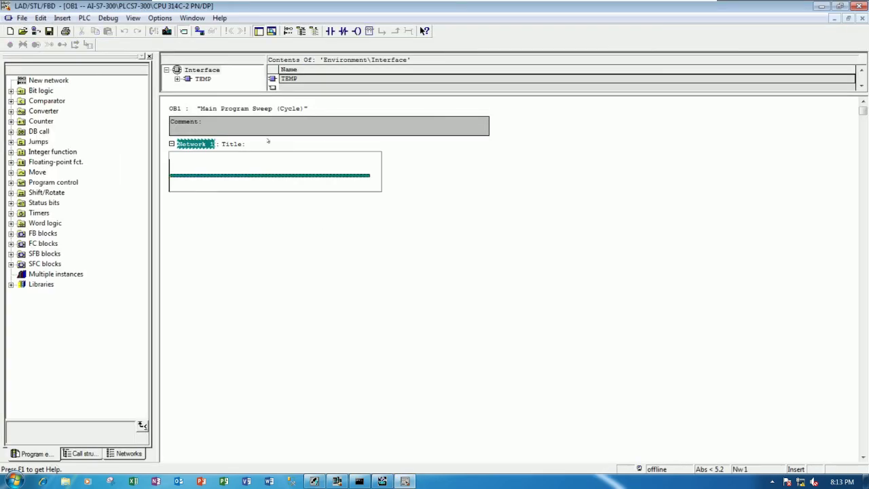
click(343, 31)
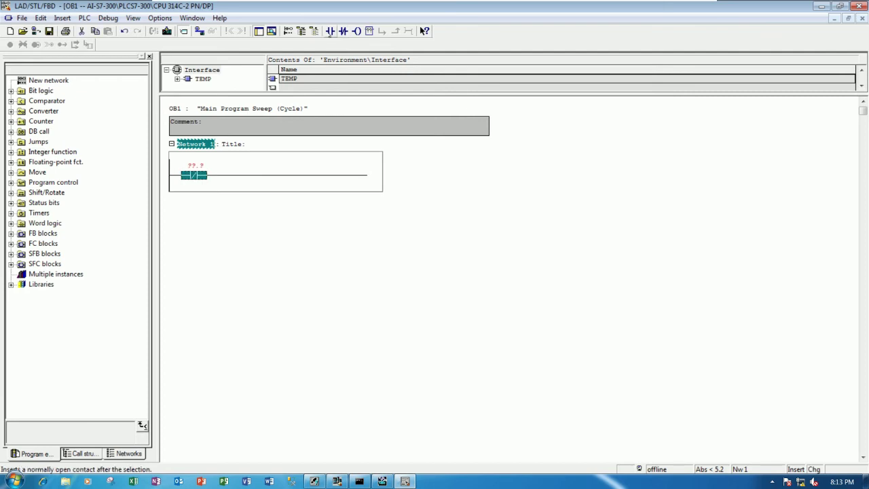
click(330, 31)
click(356, 31)
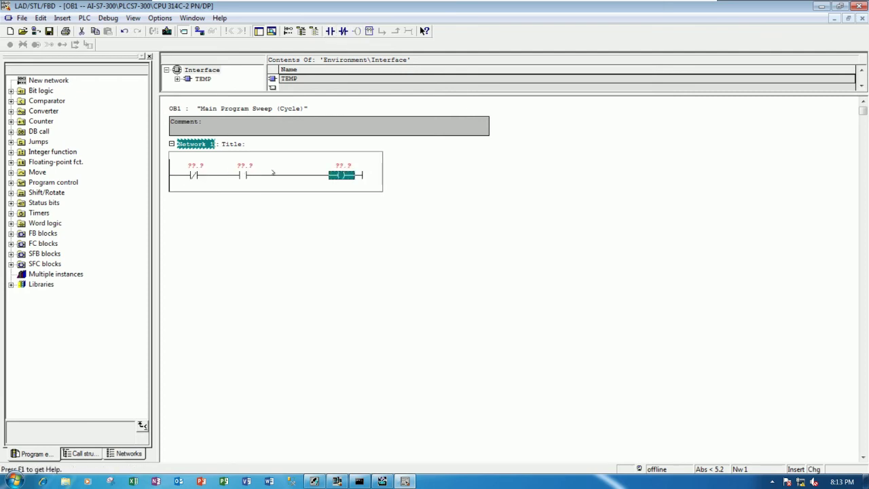
click(219, 176)
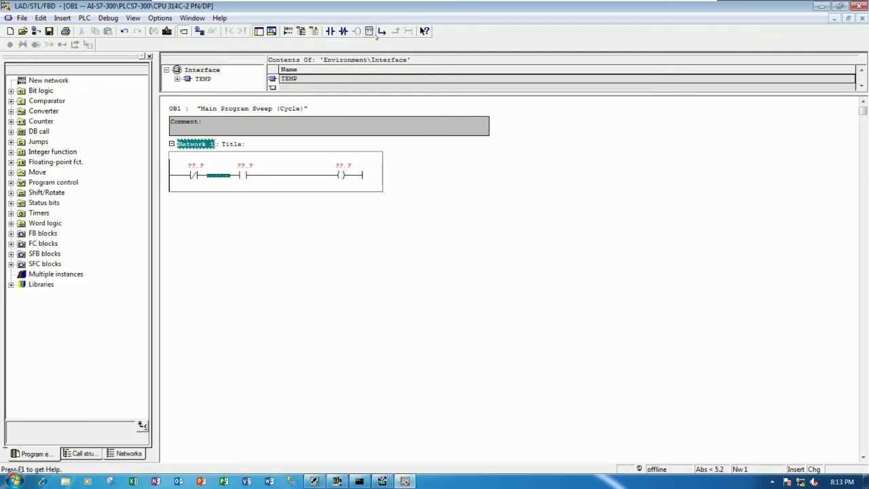
click(381, 32)
click(330, 32)
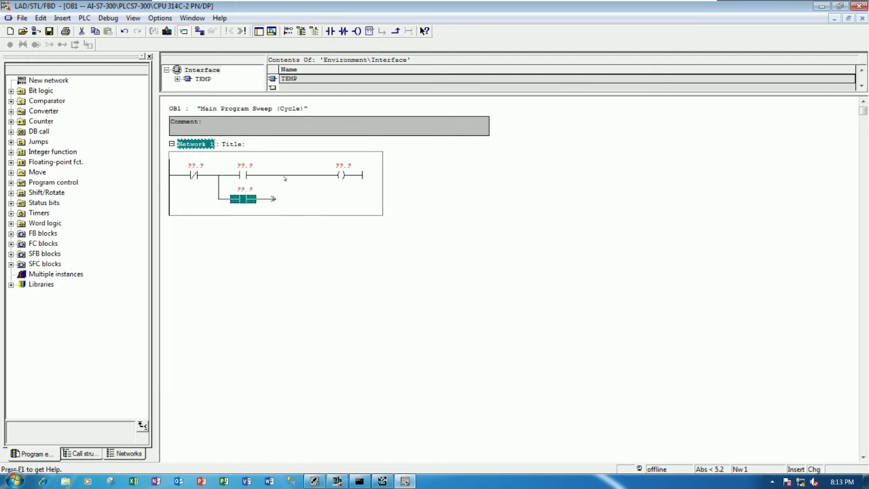
drag(273, 200, 260, 175)
Address the normally-closed contact as I8.0 and the normally-open contact as I8.1.
click(195, 165)
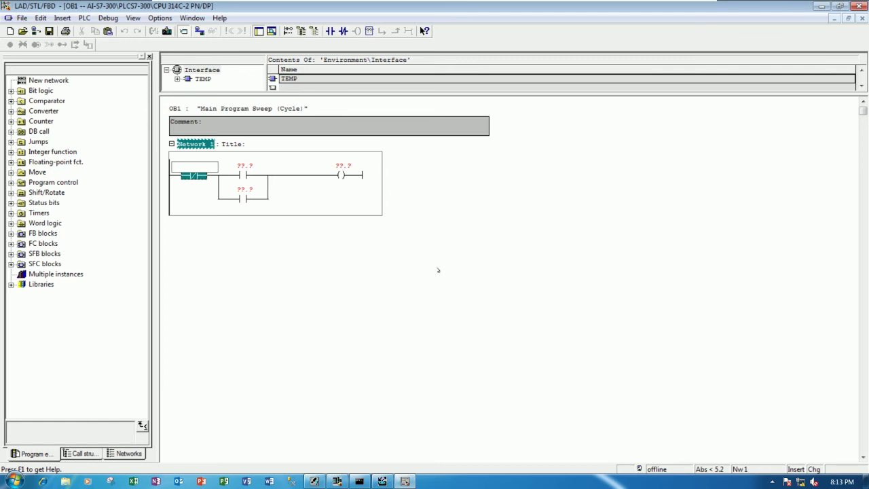
text(i8.0)
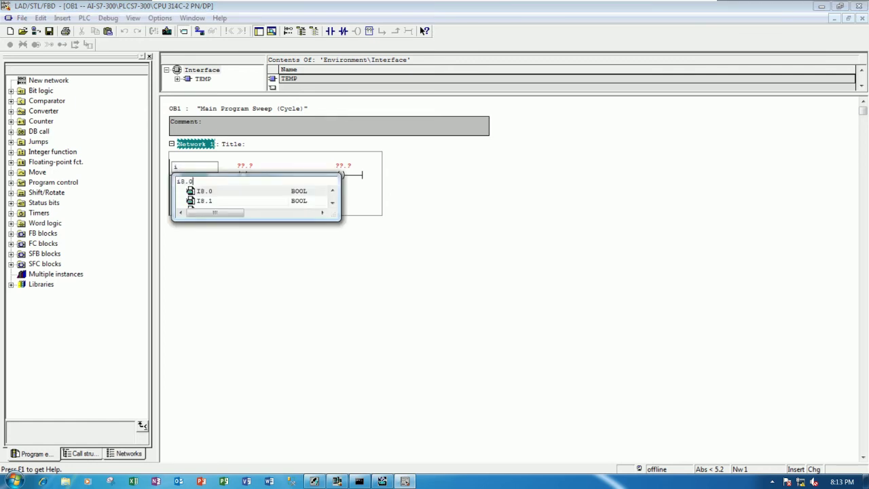
key(Return)
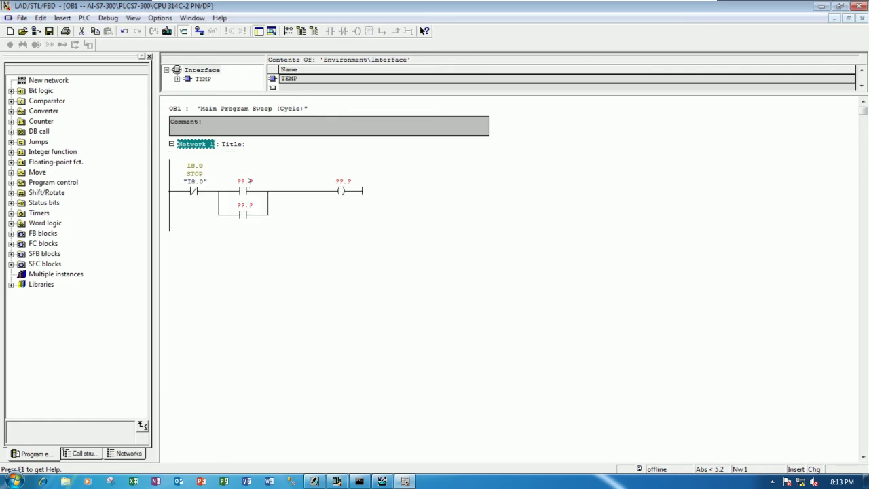
click(250, 181)
text(i)
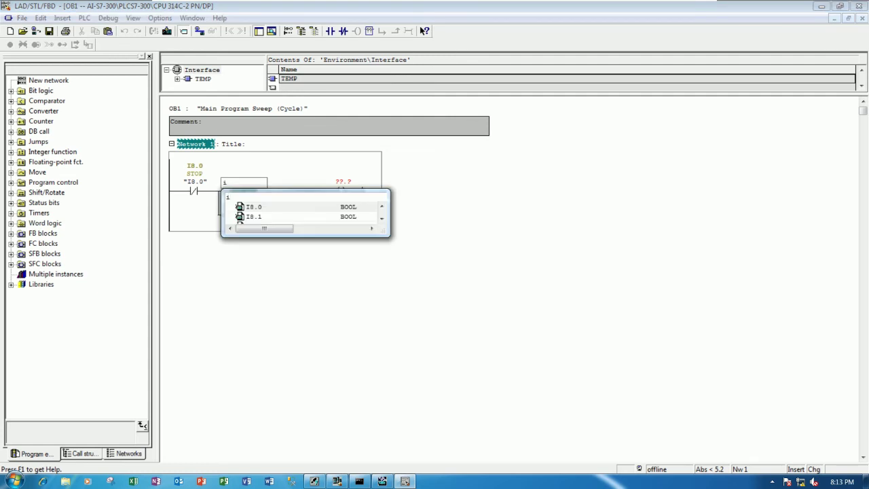
text(8.1)
key(Return)
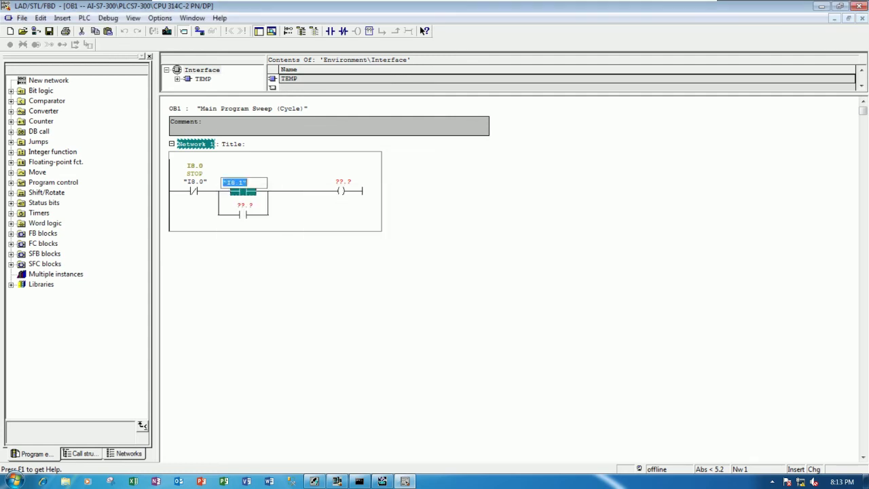
click(376, 262)
Check the I8.0 symbol definition via Edit Symbols, then close it, leaving the parallel contact unaddressed.
right_click(193, 191)
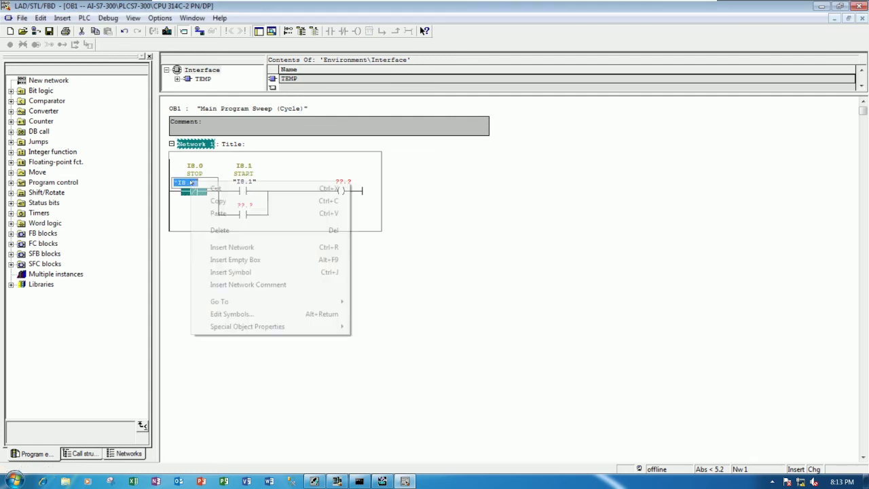
click(238, 314)
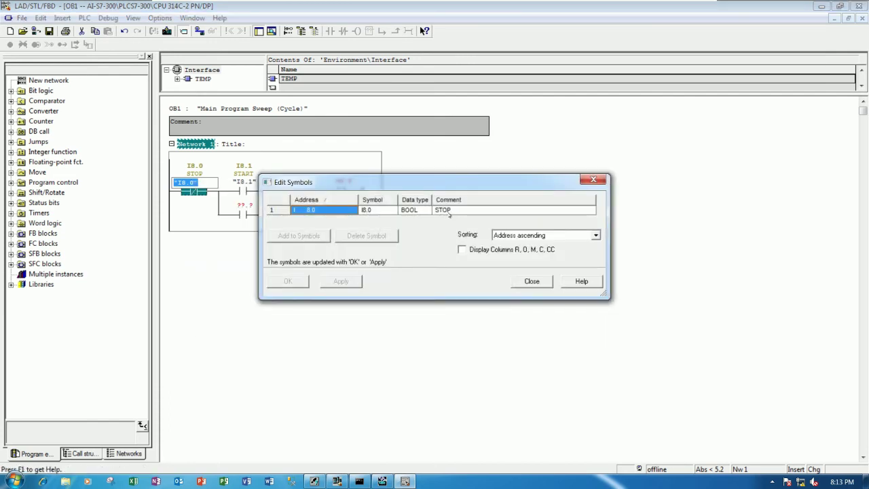
click(532, 280)
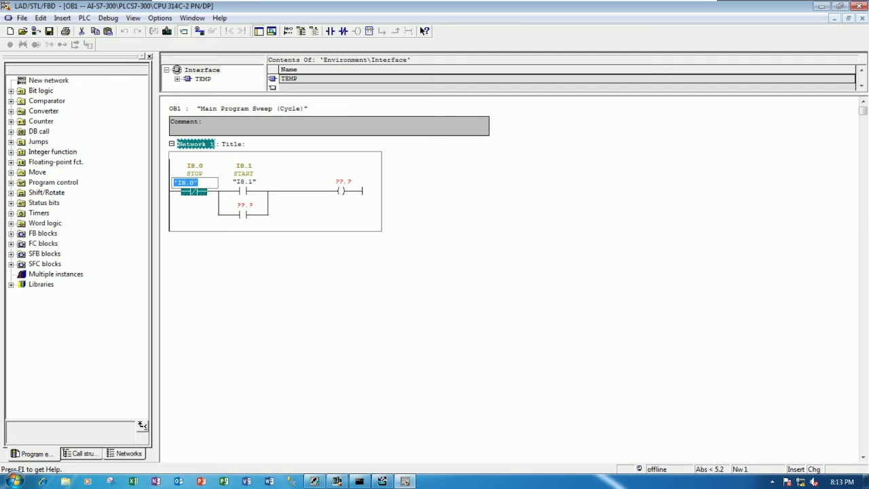
key(Return)
click(417, 305)
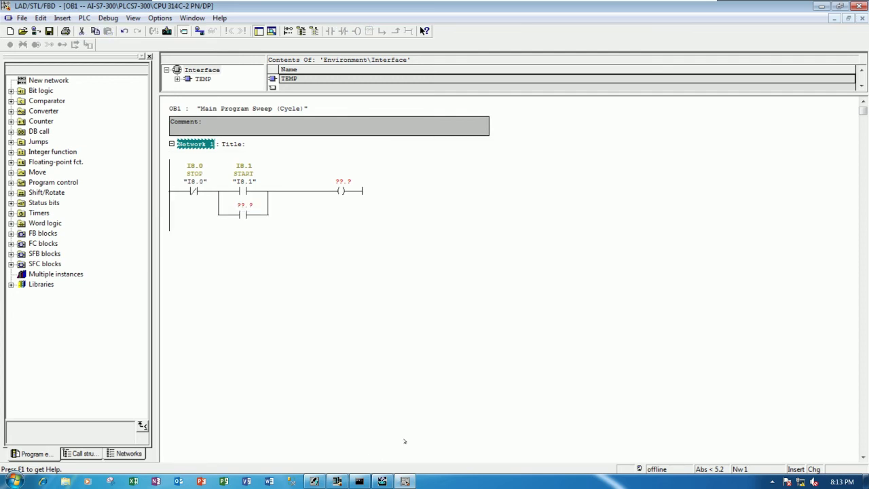
Check the onboard DI24/DO16 I/O addresses in HW Config, then return to OB1.
click(338, 481)
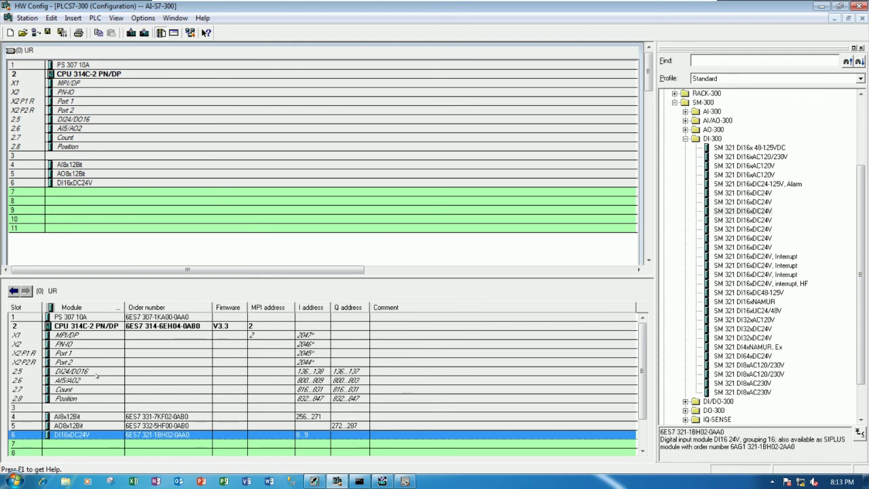
click(98, 373)
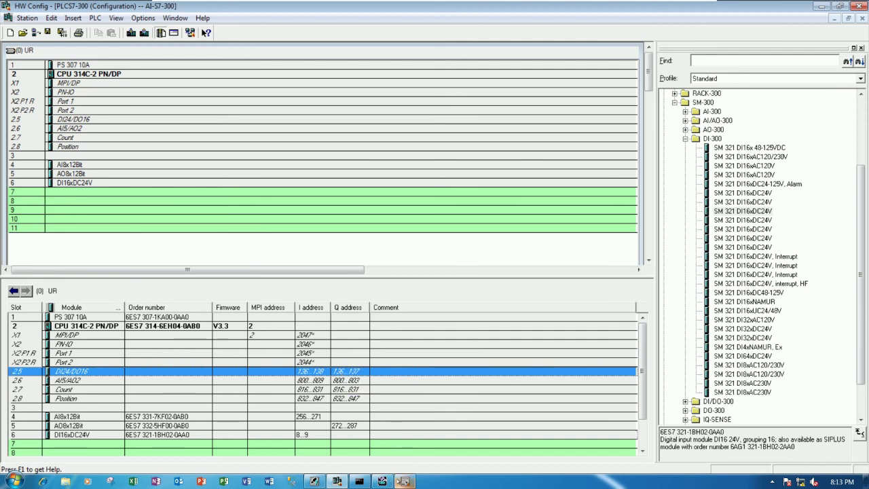
click(405, 481)
Address the output coil and the parallel seal-in contact as Q136.0 and save OB1.
click(343, 190)
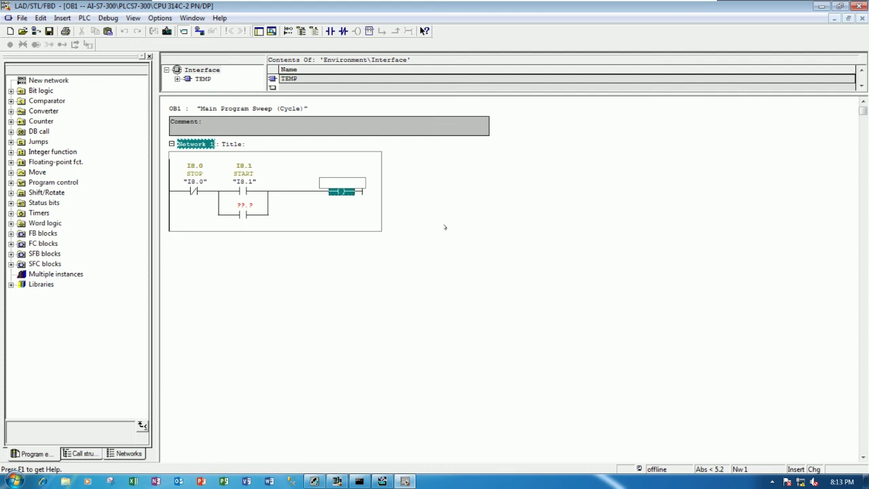
text(q136.0)
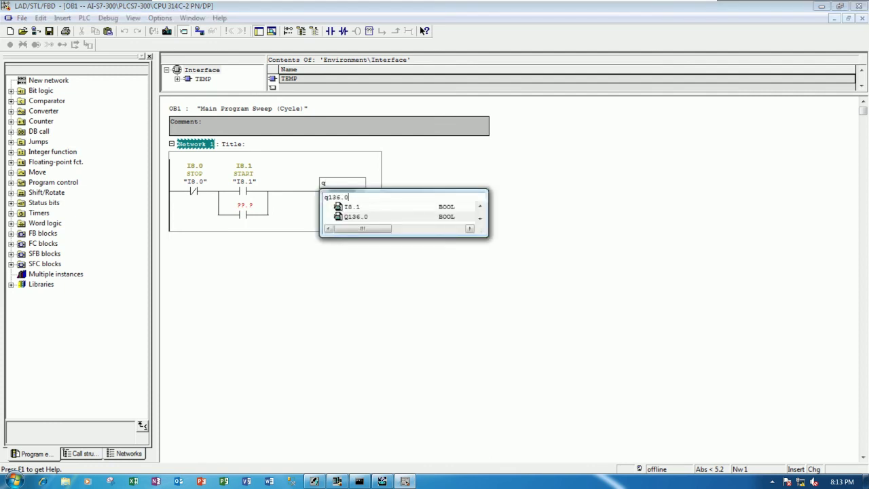
key(Return)
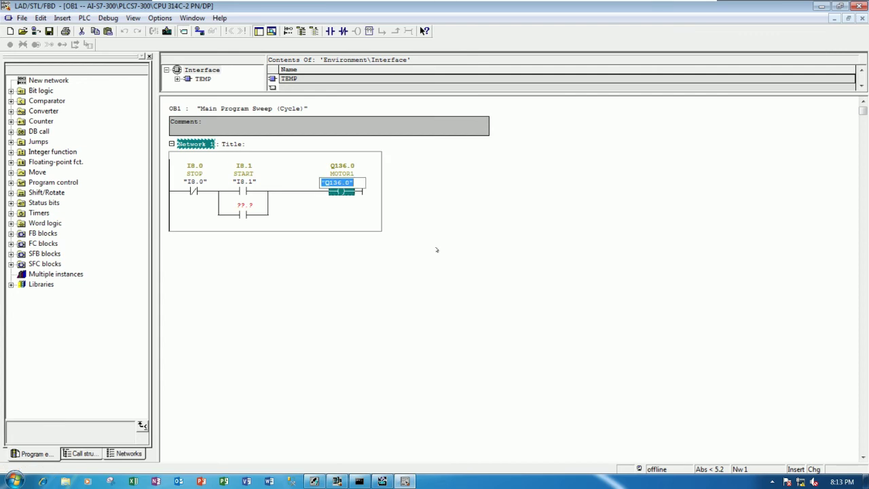
click(245, 211)
text(q136.0)
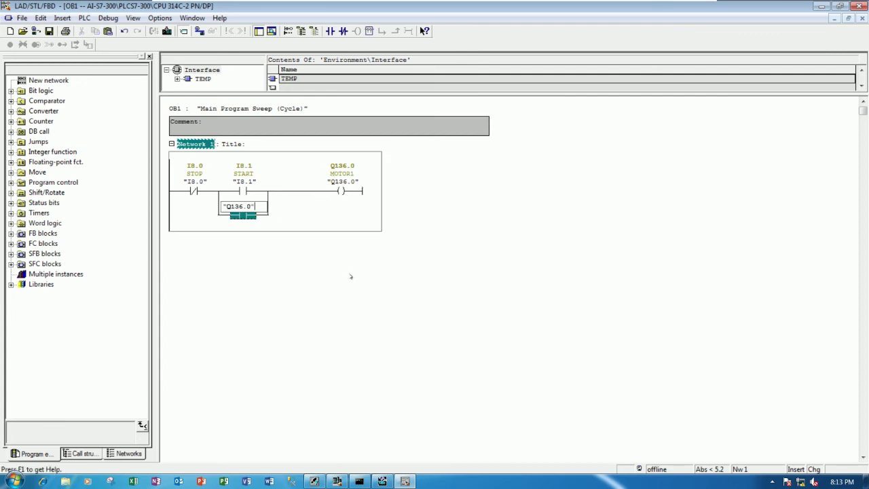
key(Return)
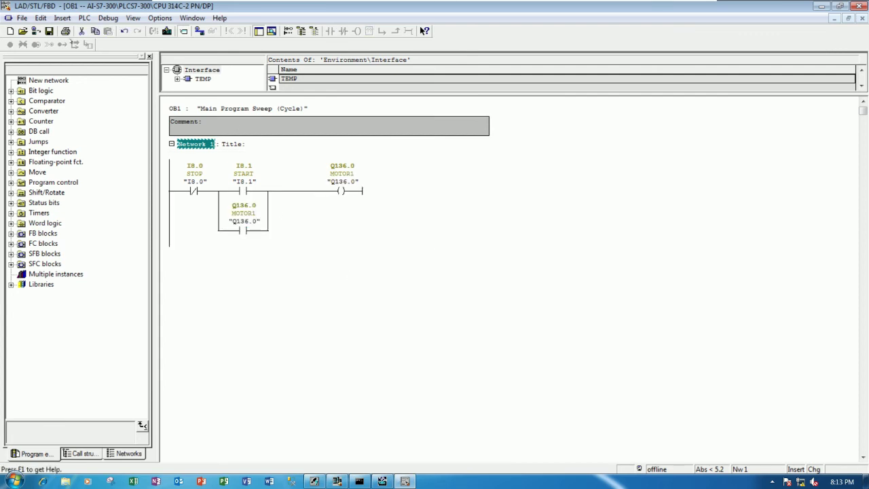
click(49, 30)
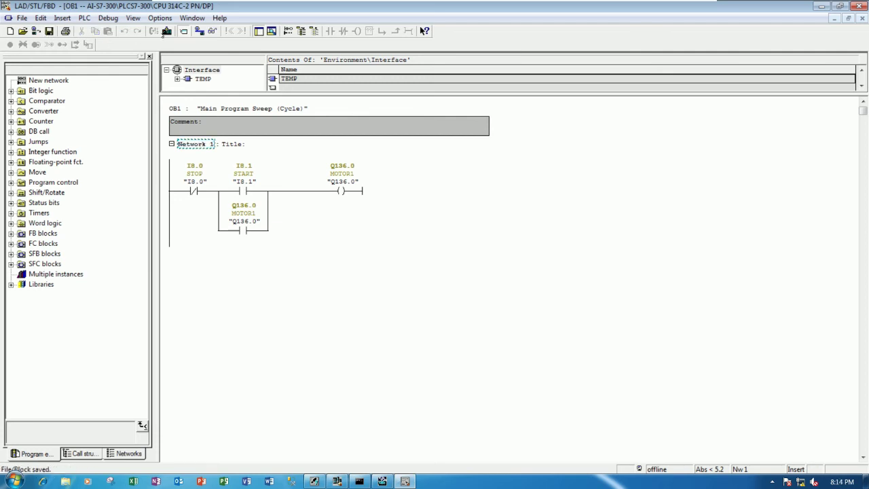
Download OB1 to the PLC, confirming the load, and switch on monitoring with Ctrl+F7.
click(166, 31)
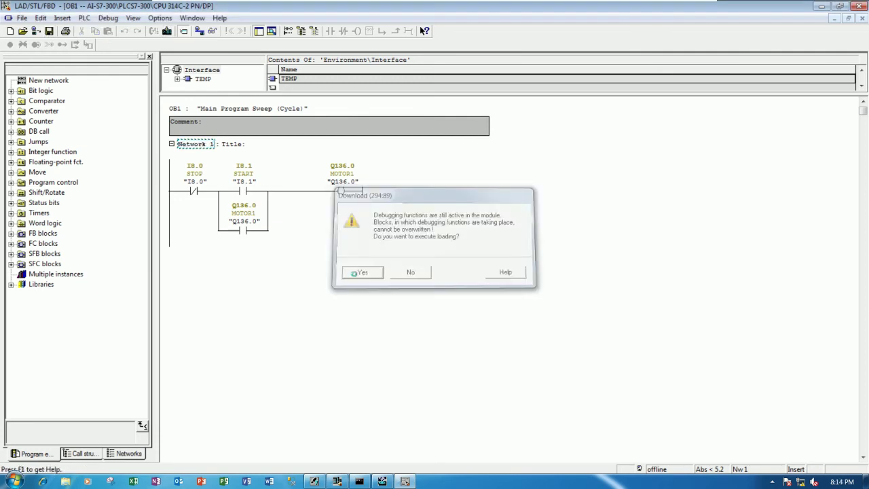
click(362, 272)
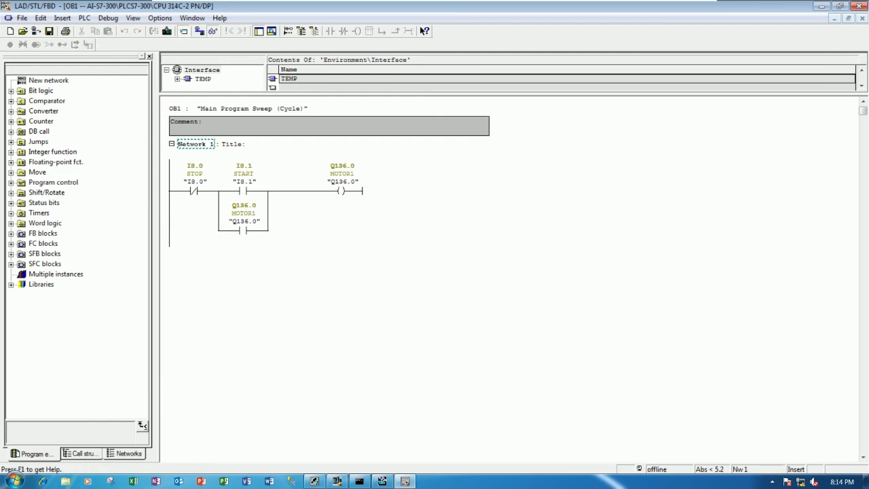
key(ctrl+F7)
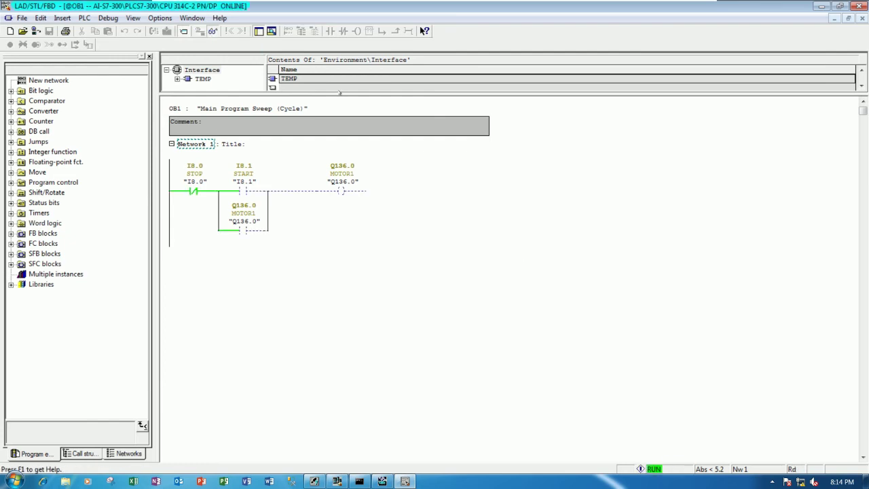
Zoom in on the ladder diagram twice via the View menu and select Network 1.
click(132, 18)
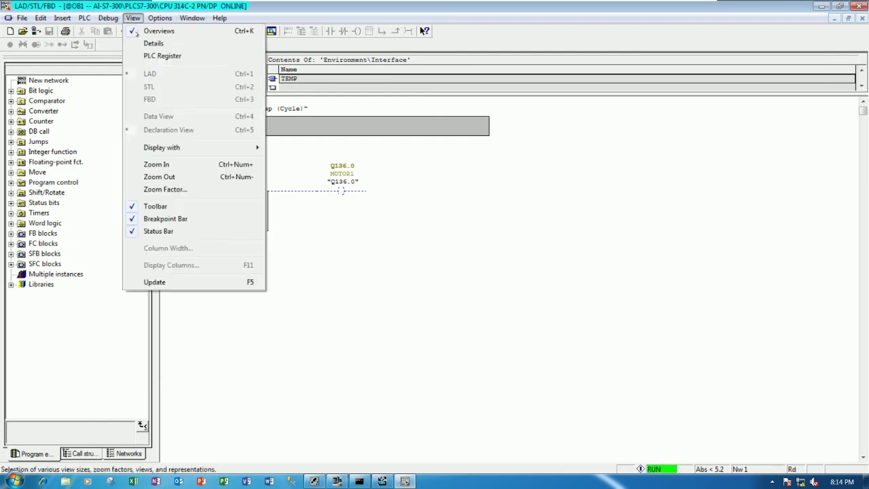
click(156, 164)
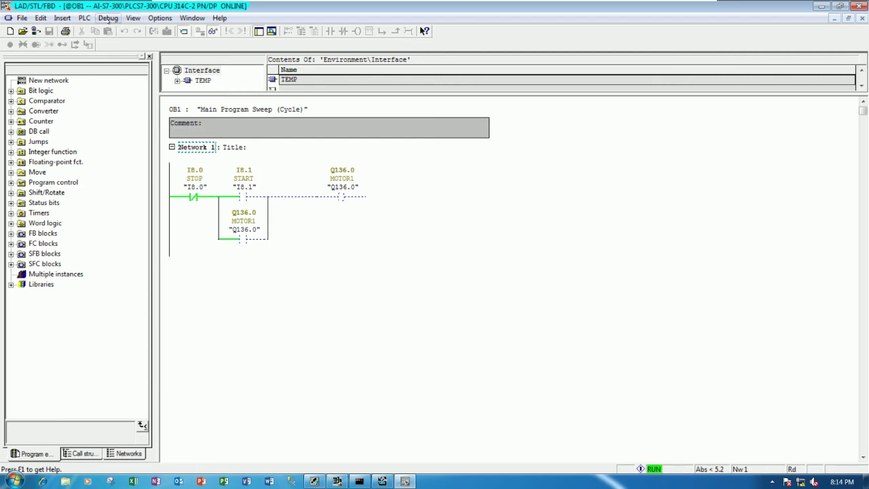
click(133, 18)
click(156, 163)
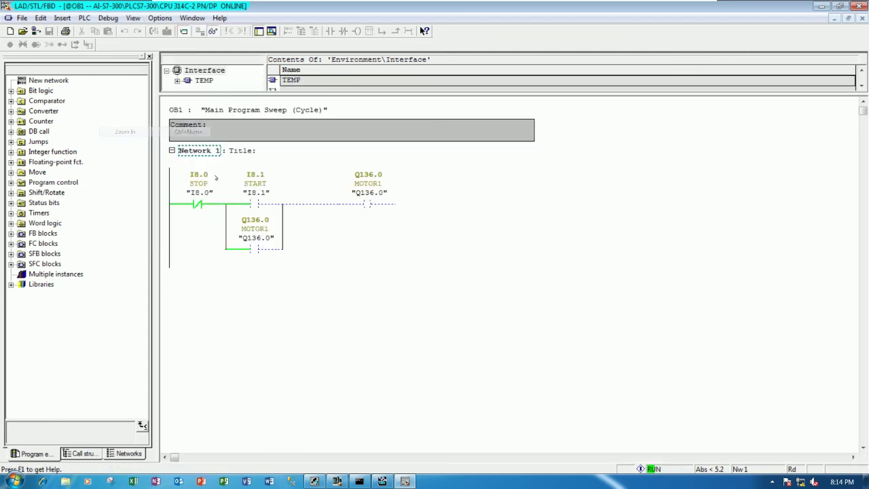
click(461, 263)
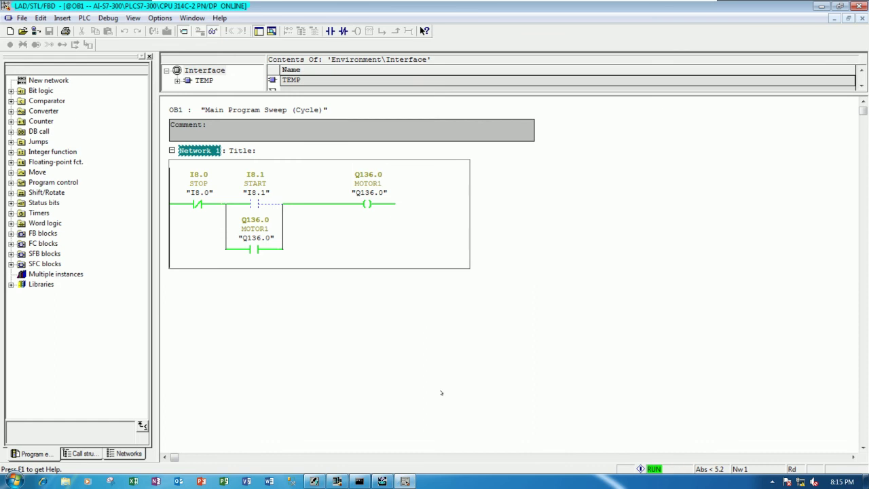
Move the variable table beside the rung, add Q136.0 in row 3, and widen the Symbol column.
click(383, 481)
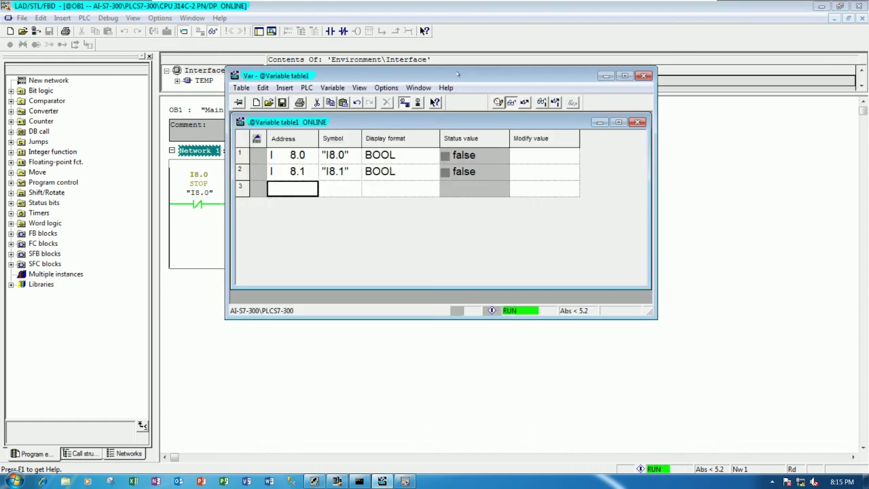
drag(458, 74, 565, 235)
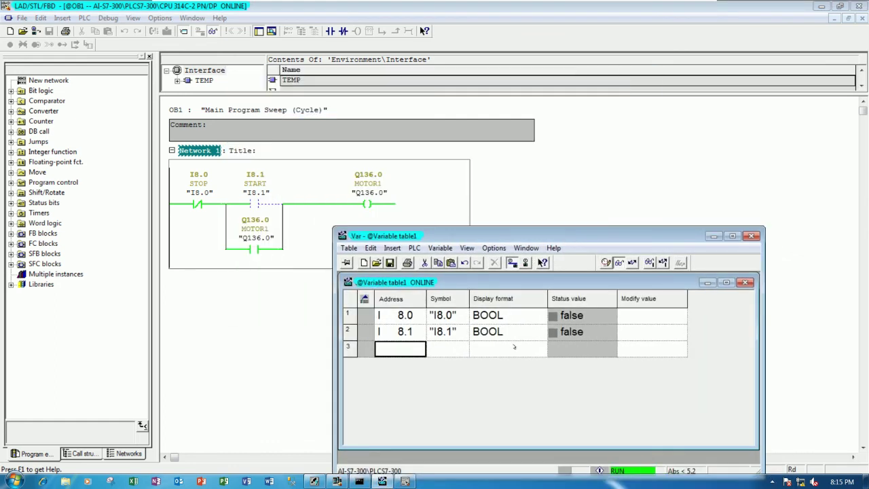
text(q1)
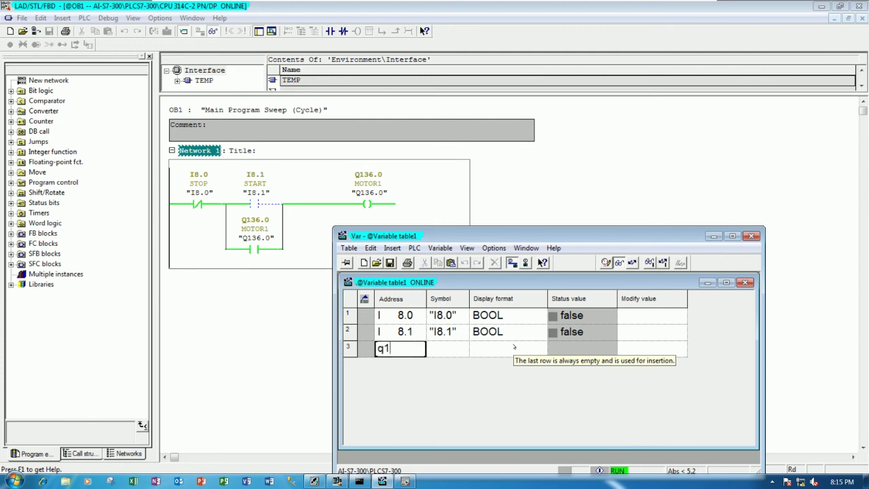
text(36.0)
key(Return)
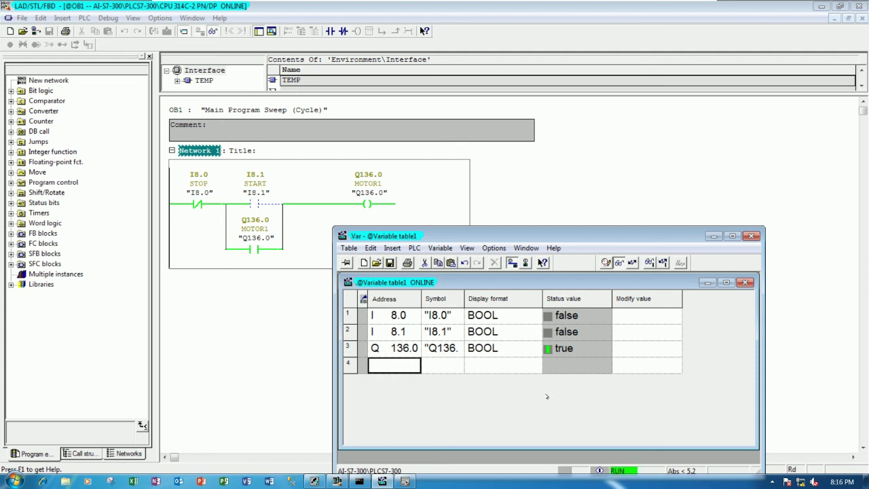
drag(462, 302, 474, 301)
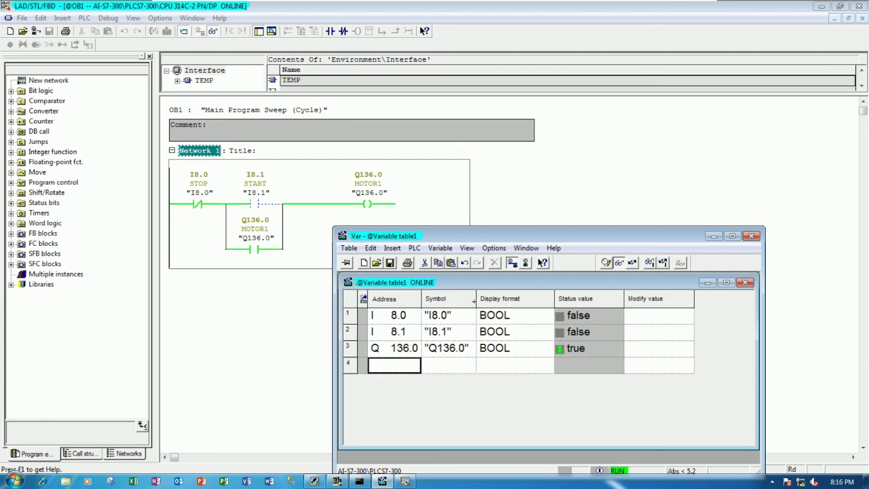